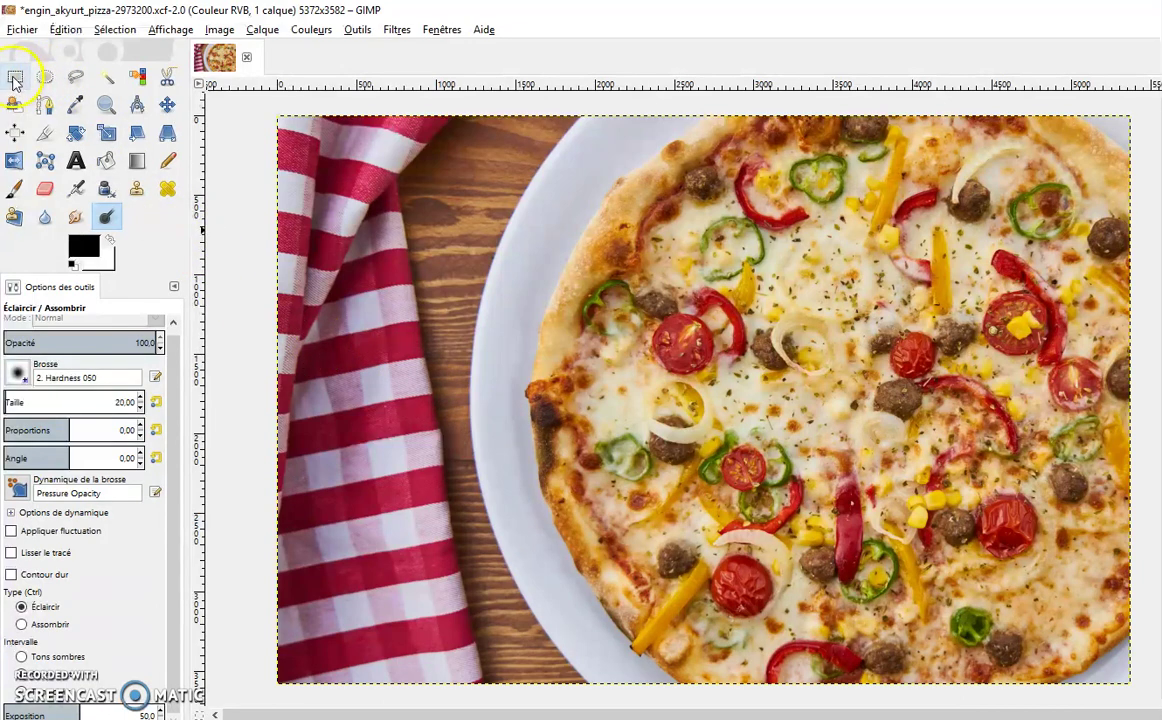
- Select a rectangle over the pizza centre, try darkening it with Curves, then discard that change
{"action": "left_click", "coordinate": [15, 78]}
{"action": "mouse_move", "coordinate": [578, 248]}
{"action": "left_mouse_down"}
{"action": "mouse_move", "coordinate": [590, 275]}
{"action": "mouse_move", "coordinate": [912, 524]}
{"action": "left_mouse_up"}
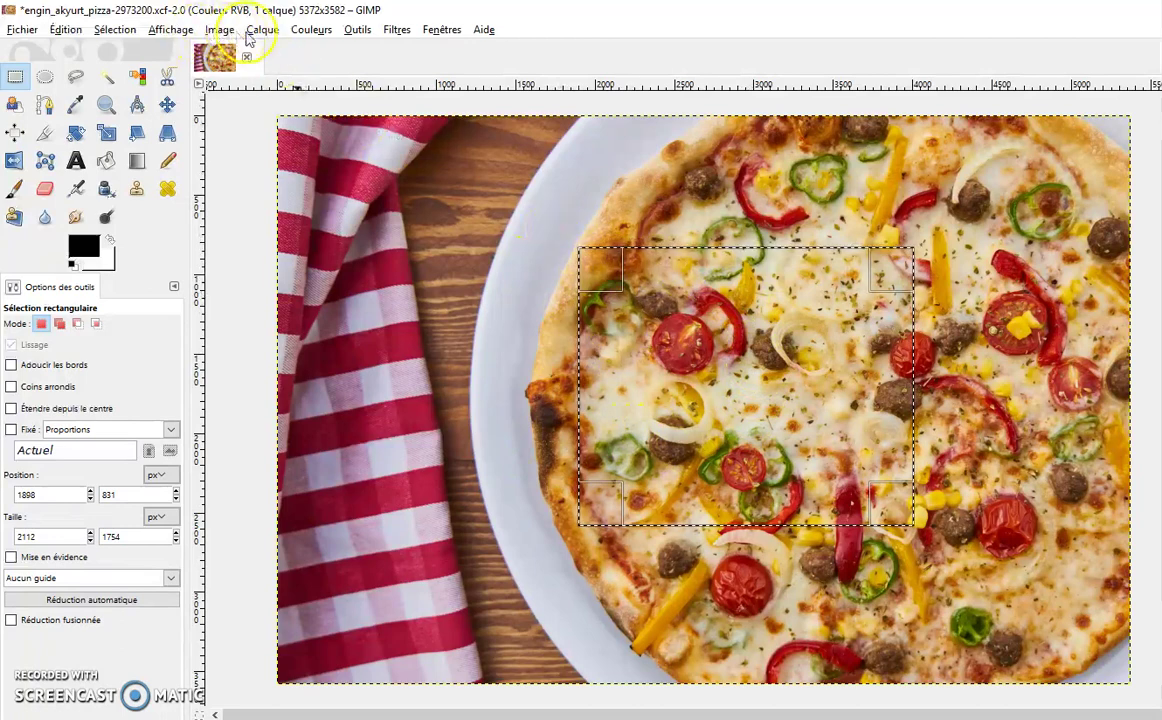
{"action": "left_click", "coordinate": [311, 29]}
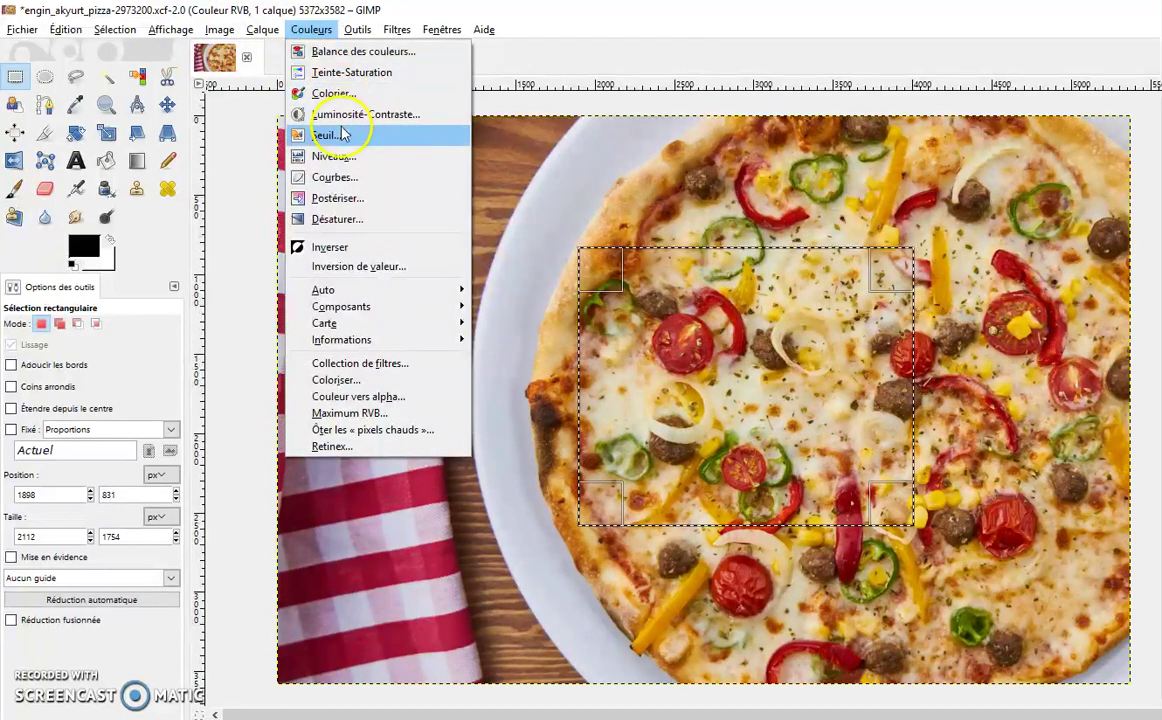
{"action": "left_click", "coordinate": [343, 177]}
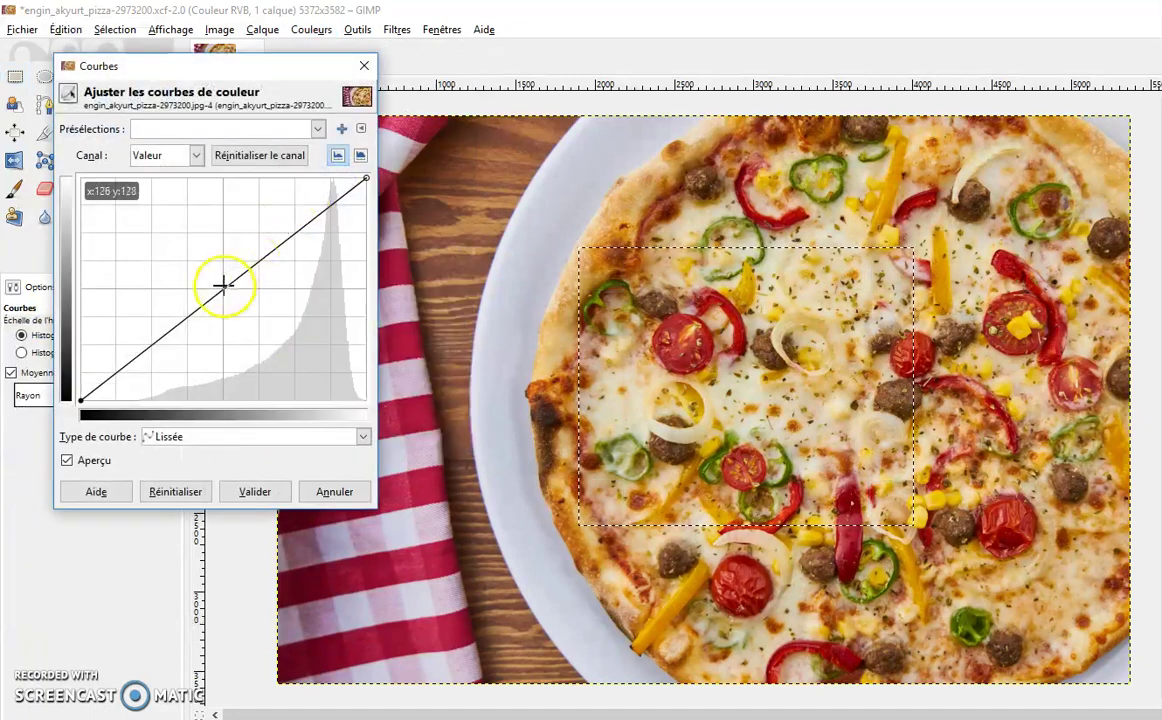
{"action": "left_click_drag", "start_coordinate": [223, 285], "coordinate": [247, 313]}
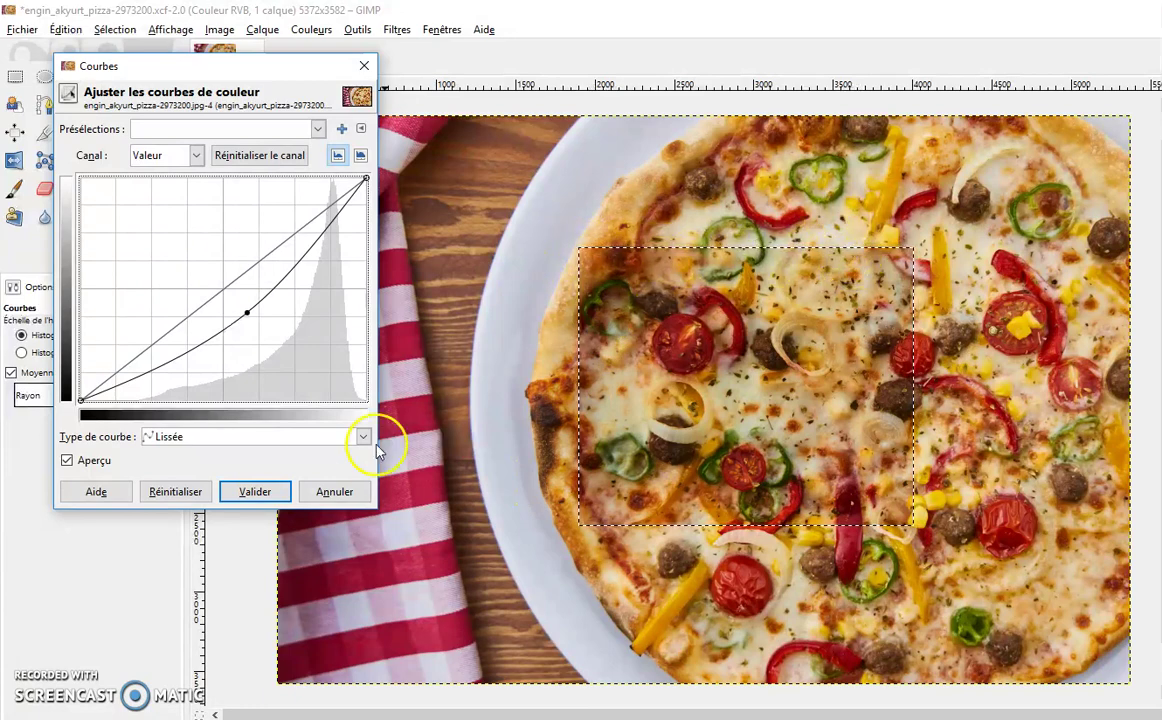
{"action": "left_click", "coordinate": [352, 496]}
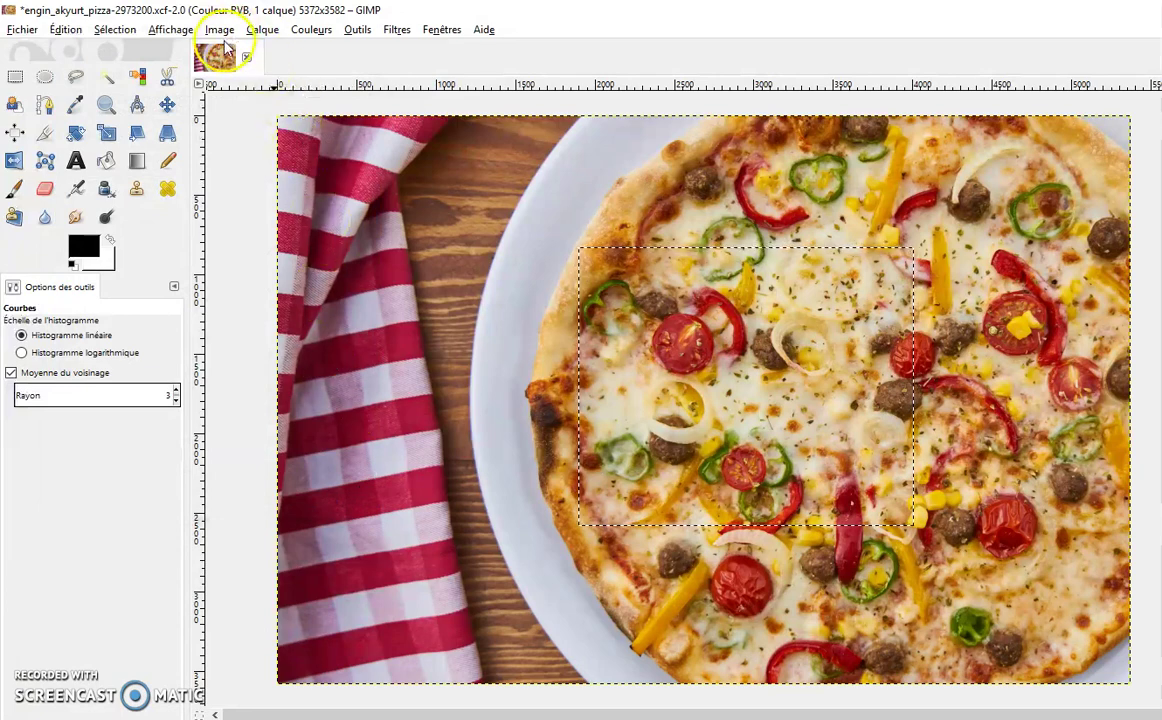
- Deselect the centre rectangle so the whole photo is affected, and bring up the Colours menu
{"action": "left_click", "coordinate": [115, 29]}
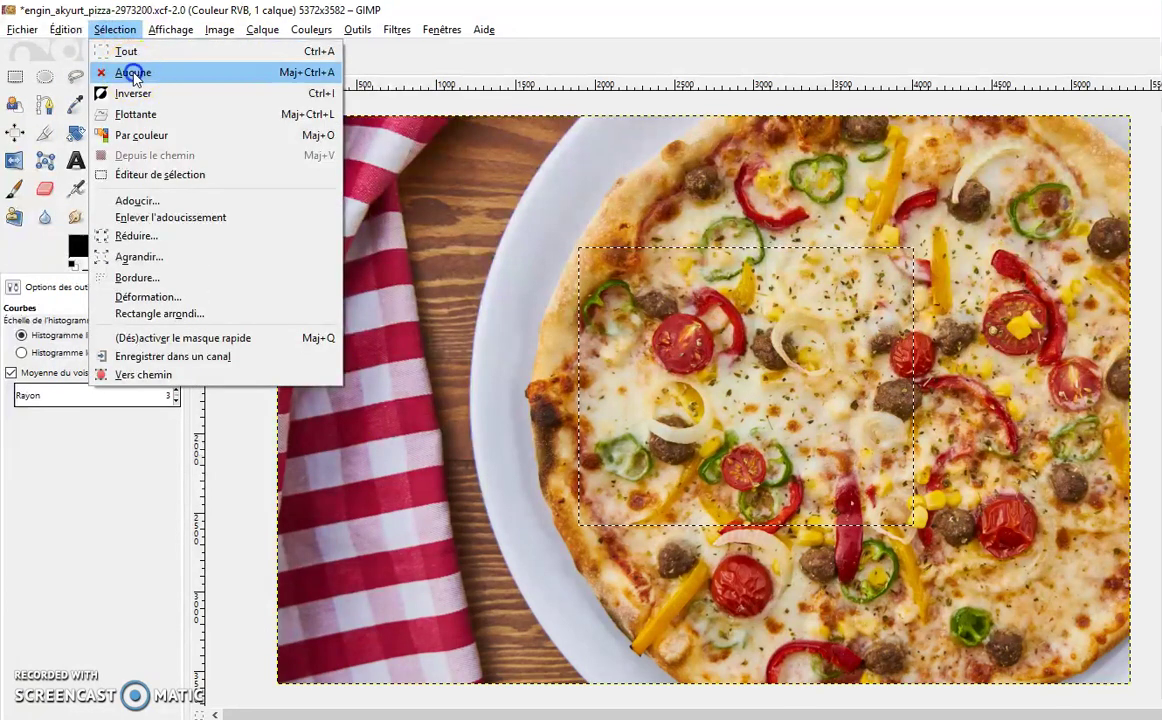
{"action": "left_click", "coordinate": [128, 70]}
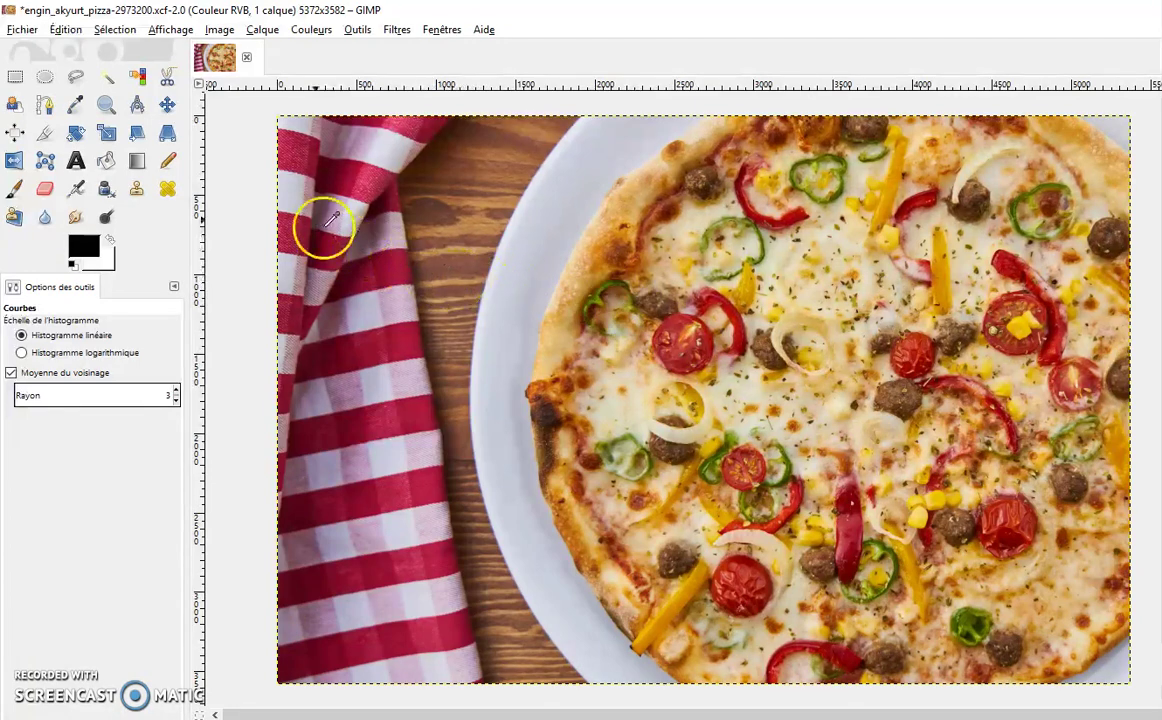
{"action": "left_click", "coordinate": [311, 32]}
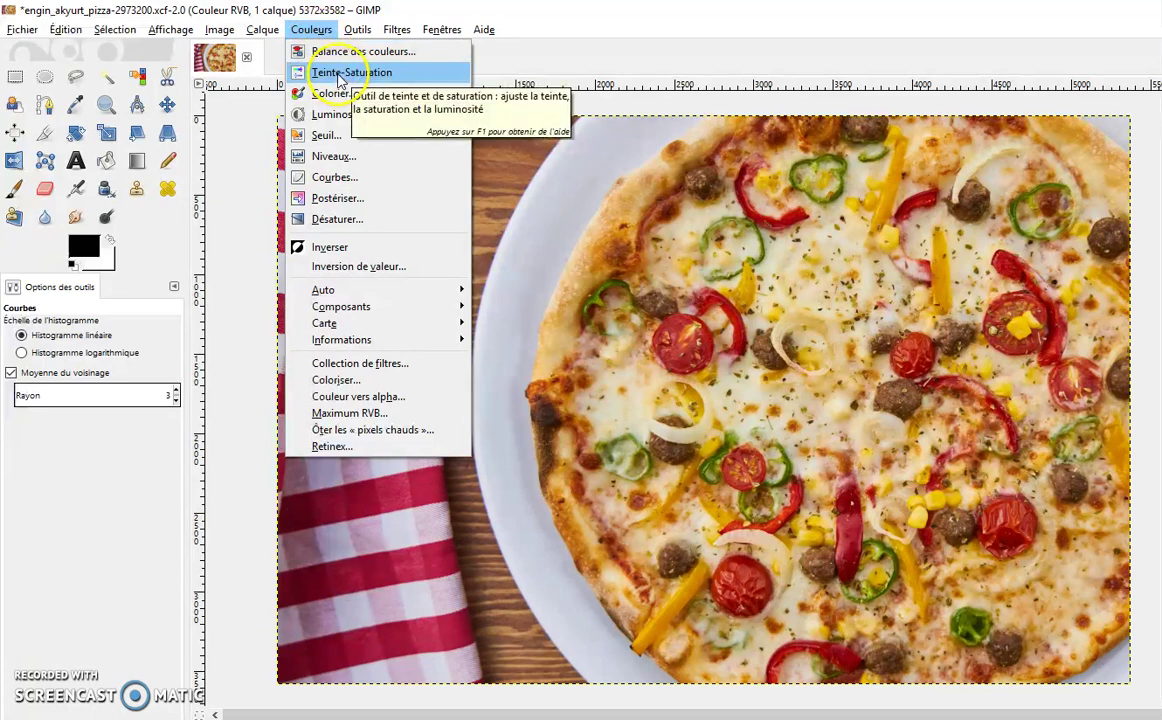
- Open Hue-Saturation on the Master channel, test the lightness, then reset it to 0
{"action": "left_click", "coordinate": [338, 77]}
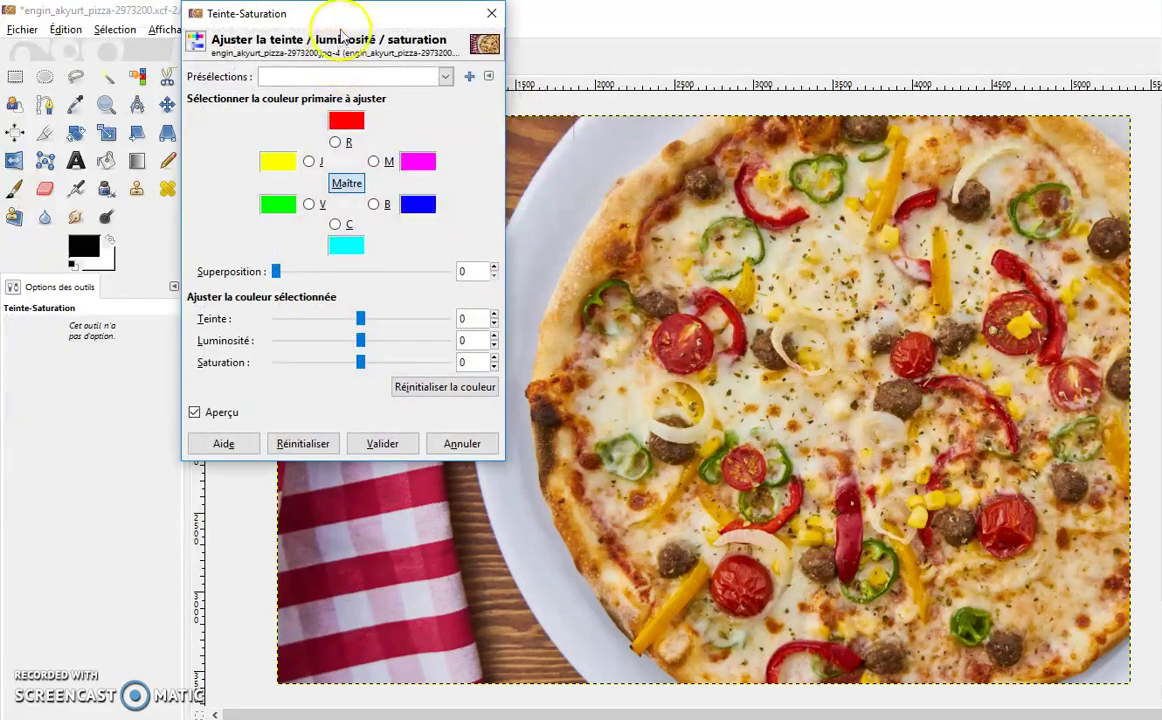
{"action": "left_click_drag", "start_coordinate": [342, 20], "coordinate": [337, 46]}
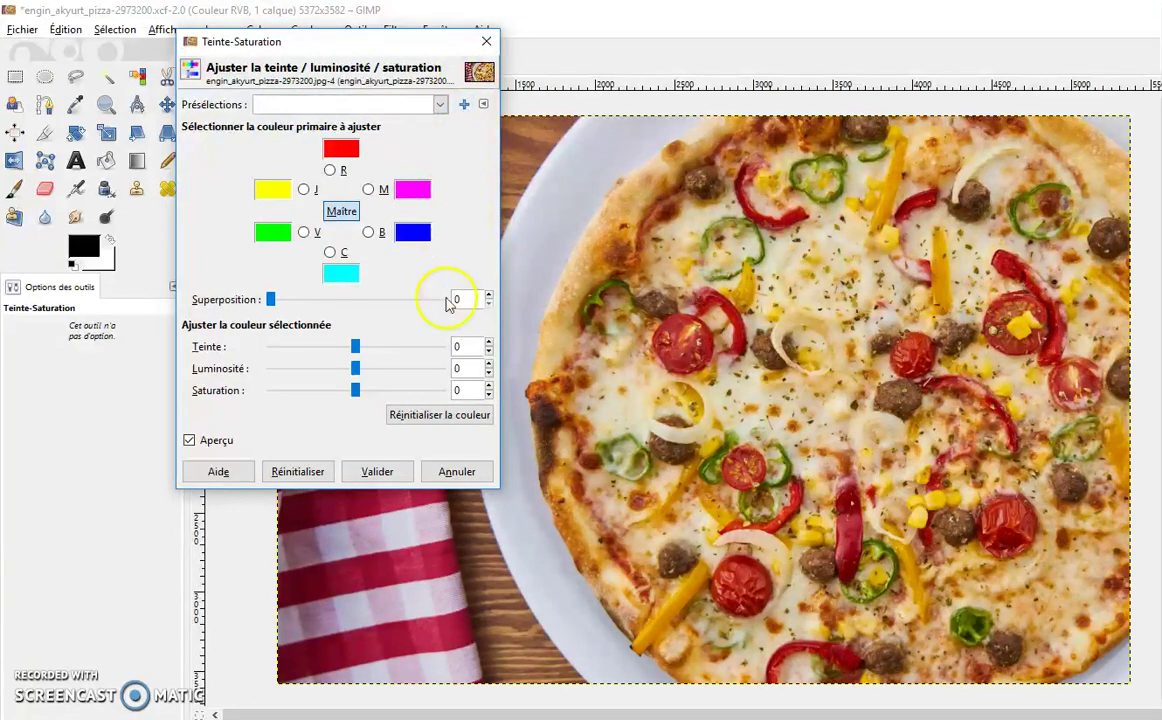
{"action": "left_click", "coordinate": [342, 214]}
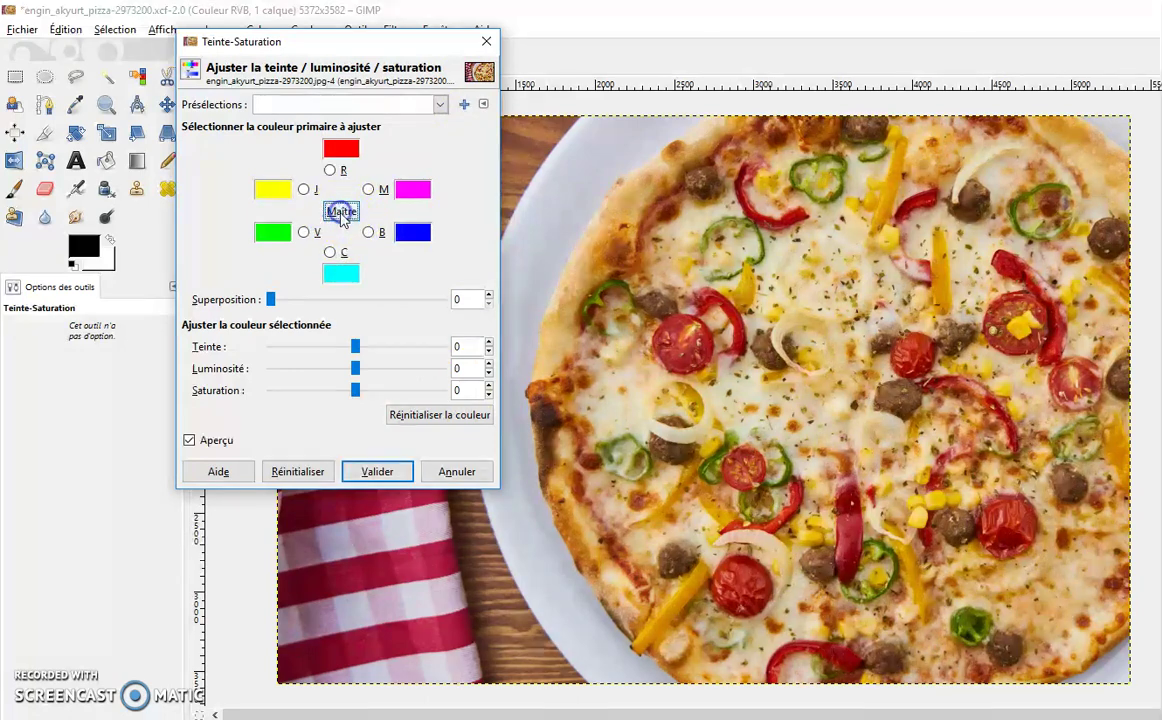
{"action": "left_click", "coordinate": [355, 368]}
{"action": "mouse_move", "coordinate": [355, 368]}
{"action": "left_mouse_down"}
{"action": "mouse_move", "coordinate": [380, 370]}
{"action": "mouse_move", "coordinate": [327, 368]}
{"action": "mouse_move", "coordinate": [354, 370]}
{"action": "left_mouse_up"}
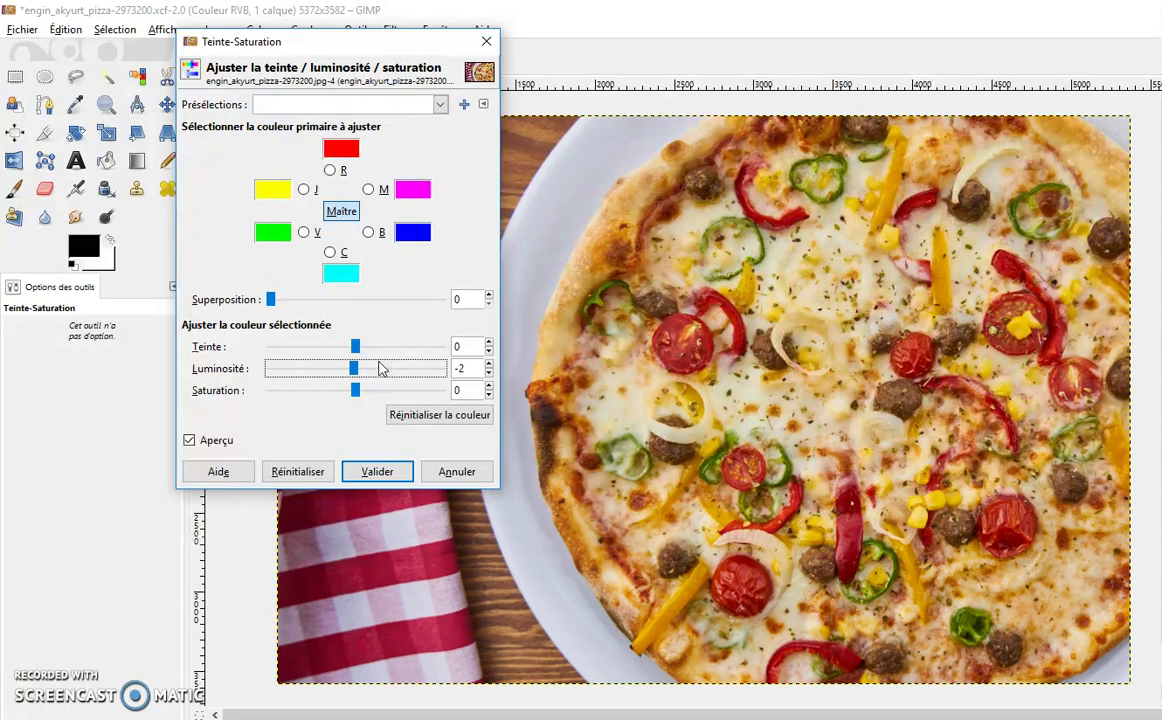
{"action": "left_click", "coordinate": [471, 374]}
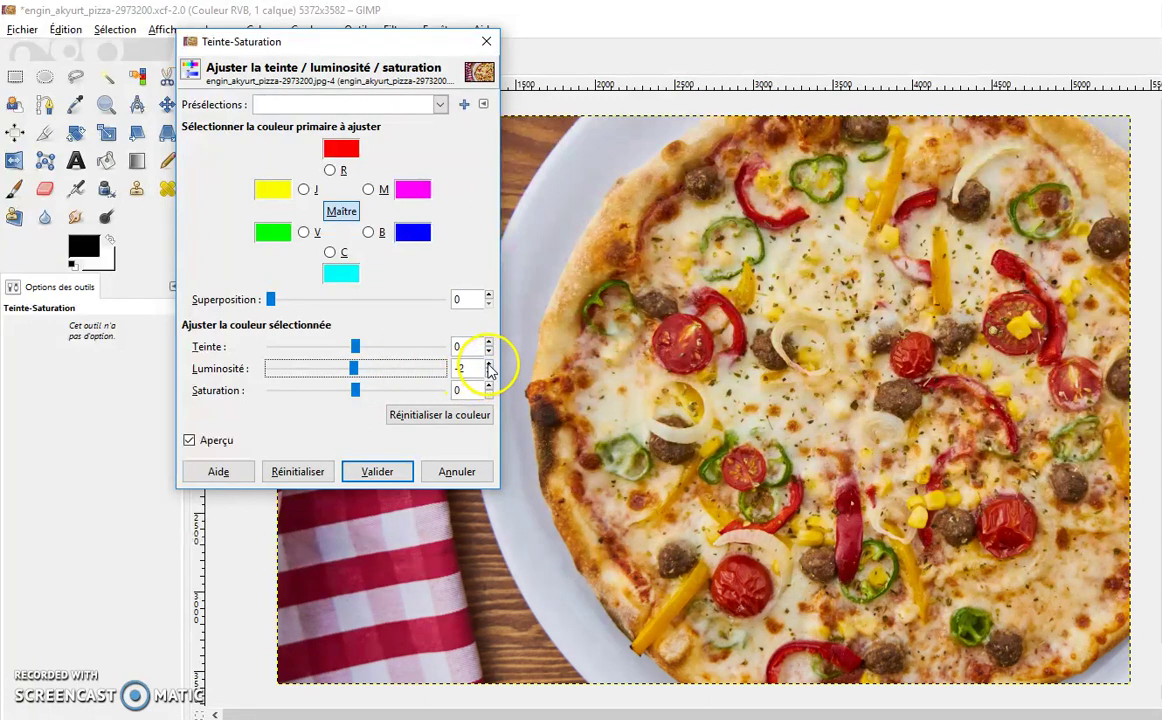
{"action": "left_click", "coordinate": [488, 365]}
{"action": "left_click", "coordinate": [488, 365]}
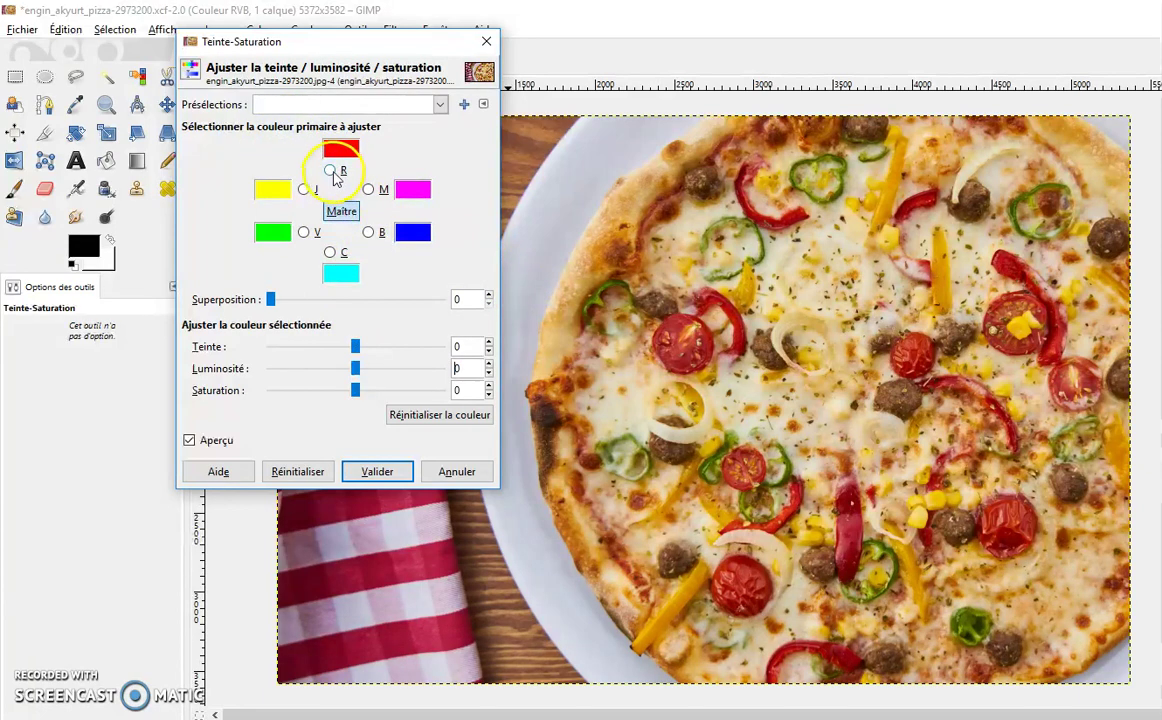
- Limit Hue-Saturation to reds, with lightness -8 and saturation 37
{"action": "left_click", "coordinate": [331, 171]}
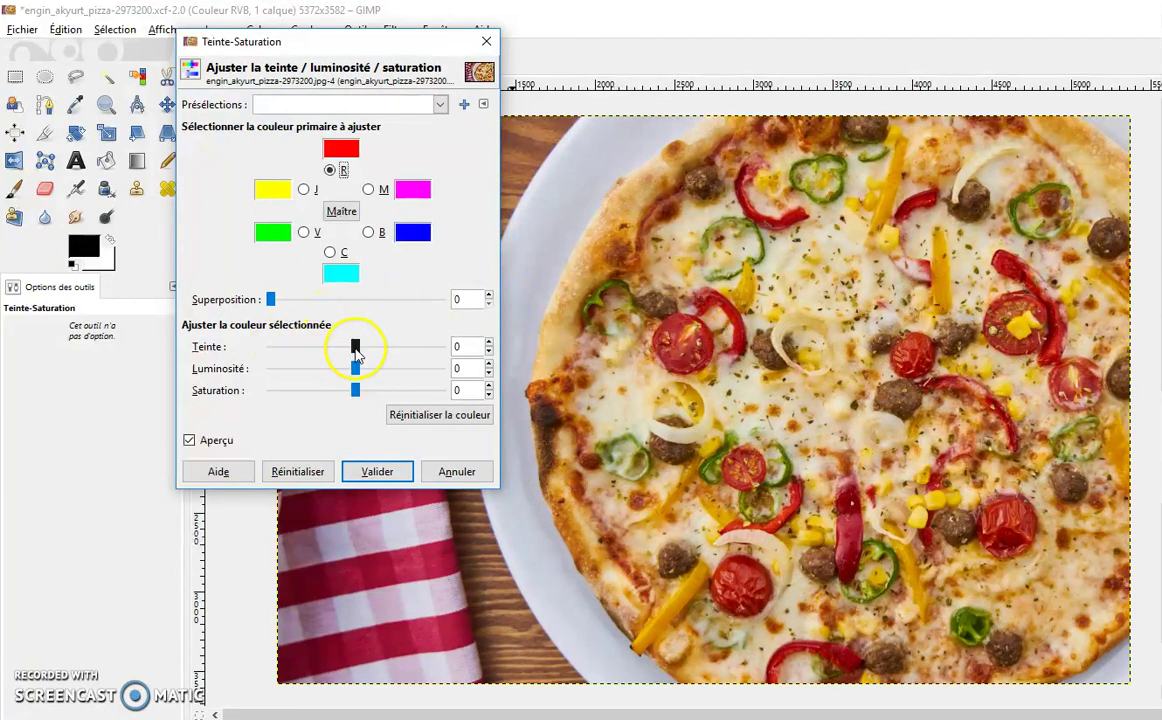
{"action": "left_click_drag", "start_coordinate": [355, 369], "coordinate": [389, 369]}
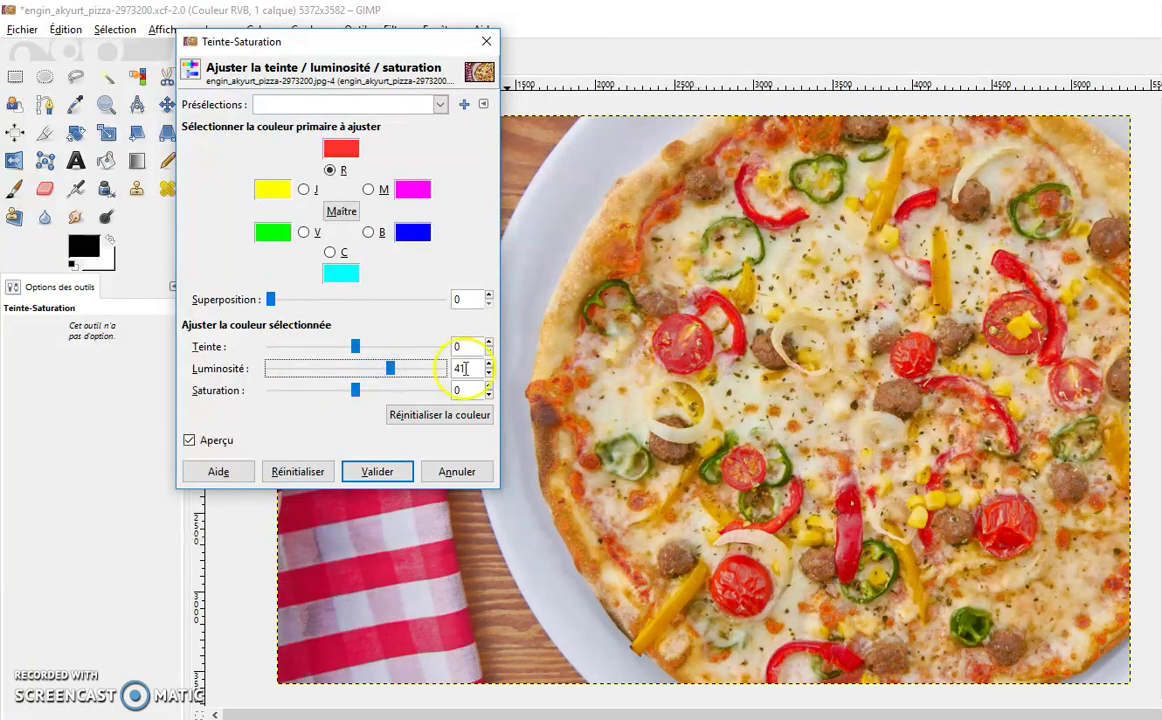
{"action": "left_click_drag", "start_coordinate": [389, 370], "coordinate": [343, 369]}
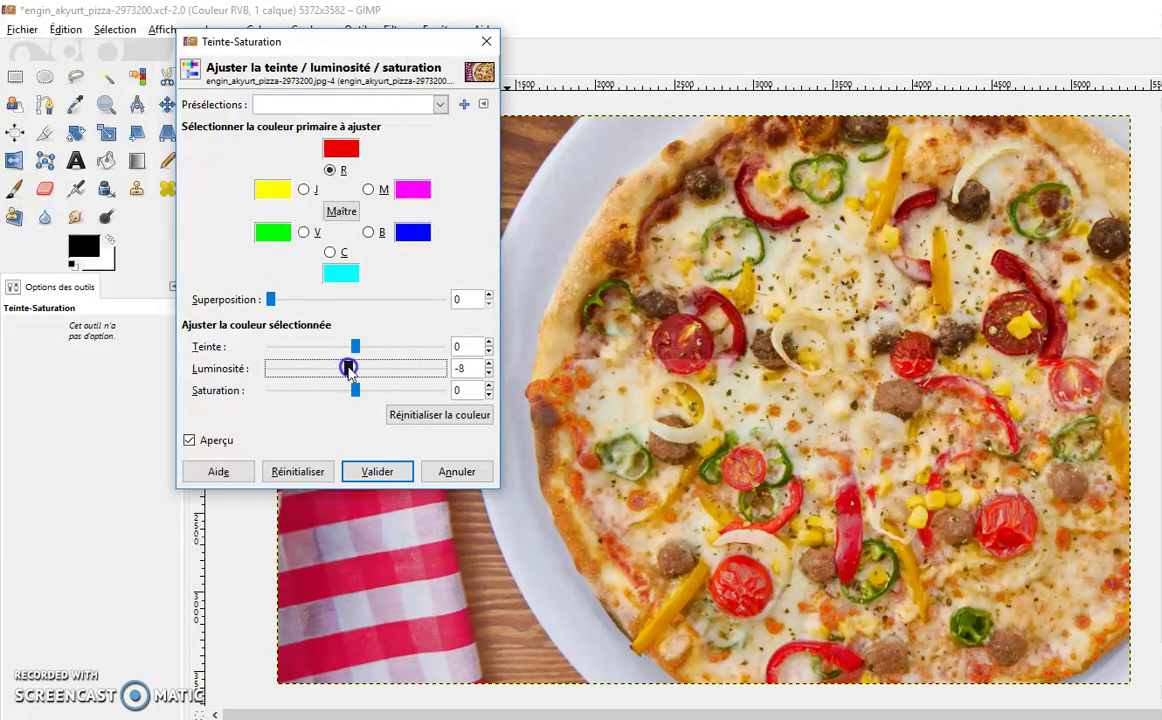
{"action": "left_click", "coordinate": [355, 391]}
{"action": "left_click_drag", "start_coordinate": [358, 389], "coordinate": [390, 391]}
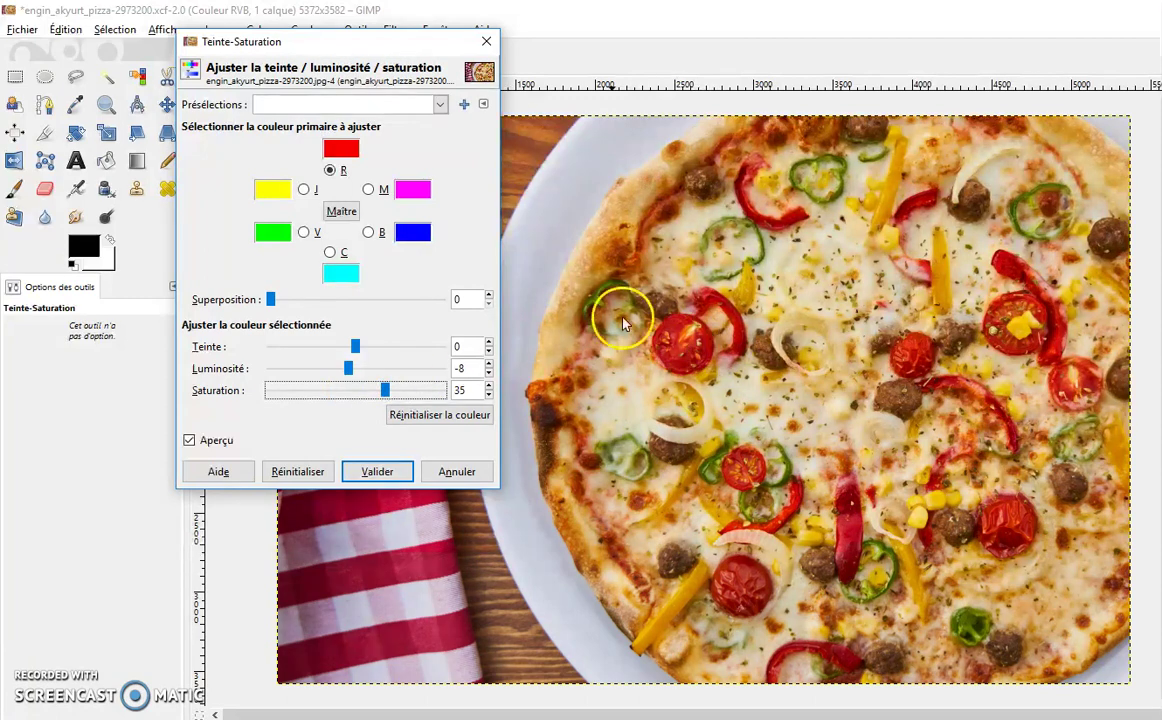
{"action": "key", "text": "Up"}
{"action": "left_click_drag", "start_coordinate": [675, 320], "coordinate": [922, 355]}
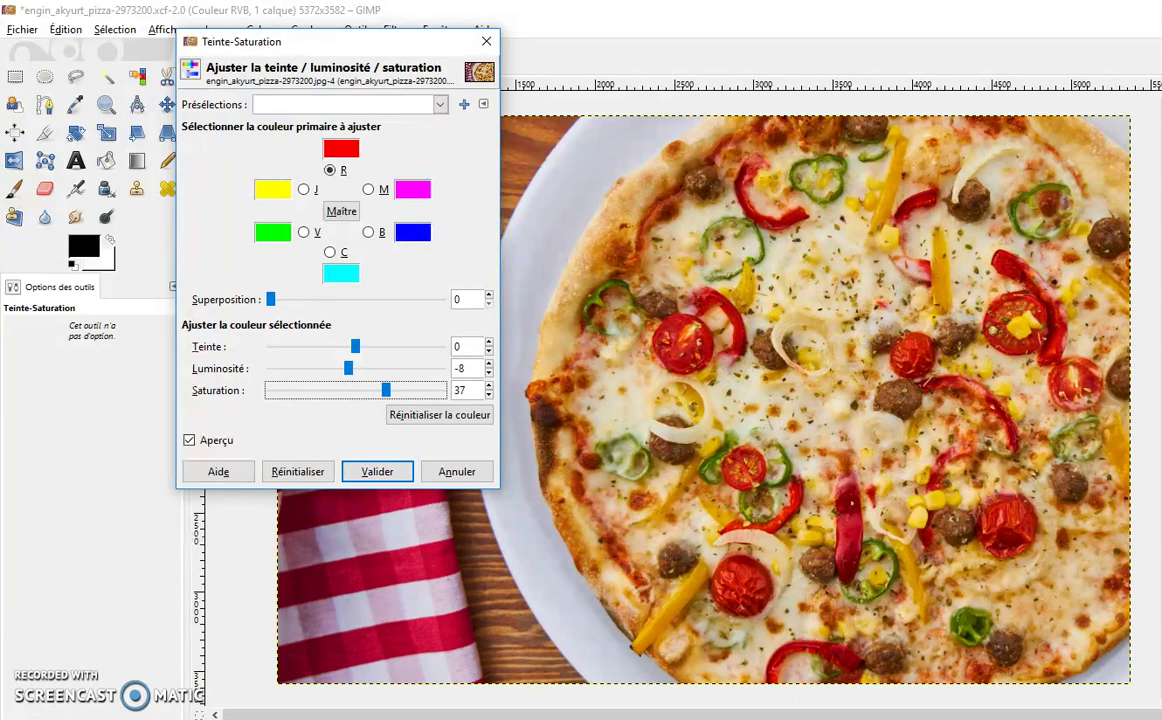
- Zoom in close on the tomatoes and peppers to inspect the adjusted reds
{"action": "scroll", "coordinate": [665, 355], "scroll_direction": "up", "scroll_amount": 1}
{"action": "scroll", "coordinate": [537, 355], "scroll_direction": "up", "scroll_amount": 1}
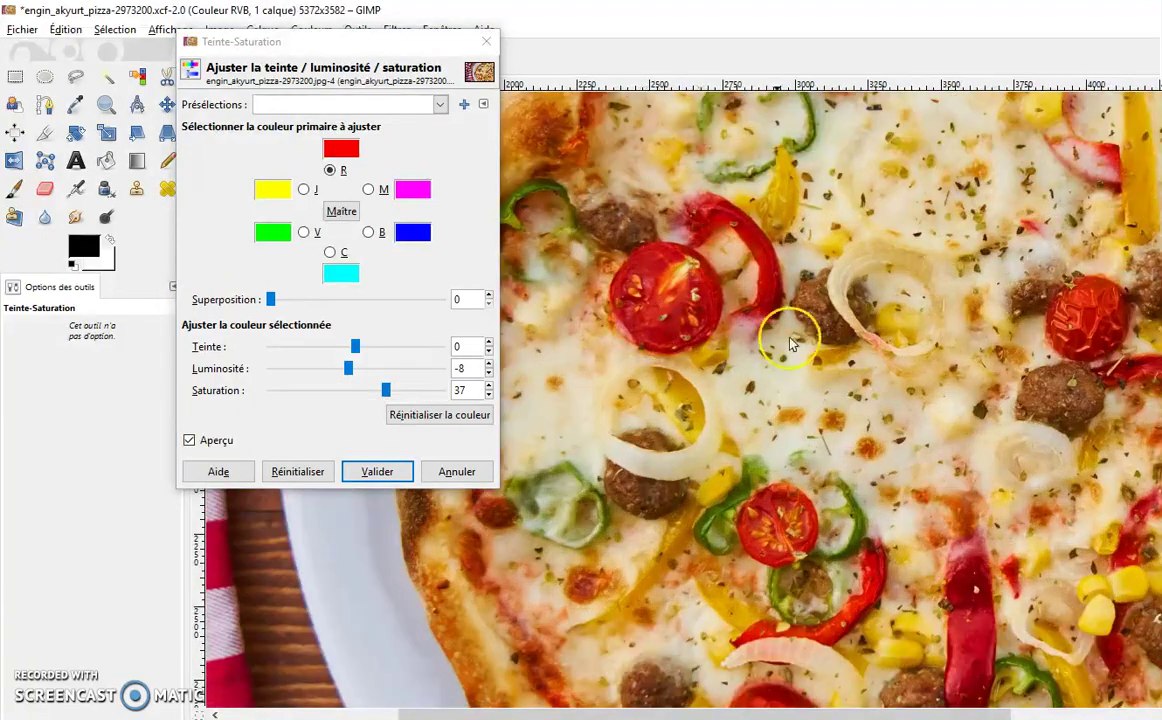
{"action": "scroll", "coordinate": [724, 420], "scroll_direction": "up", "scroll_amount": 1}
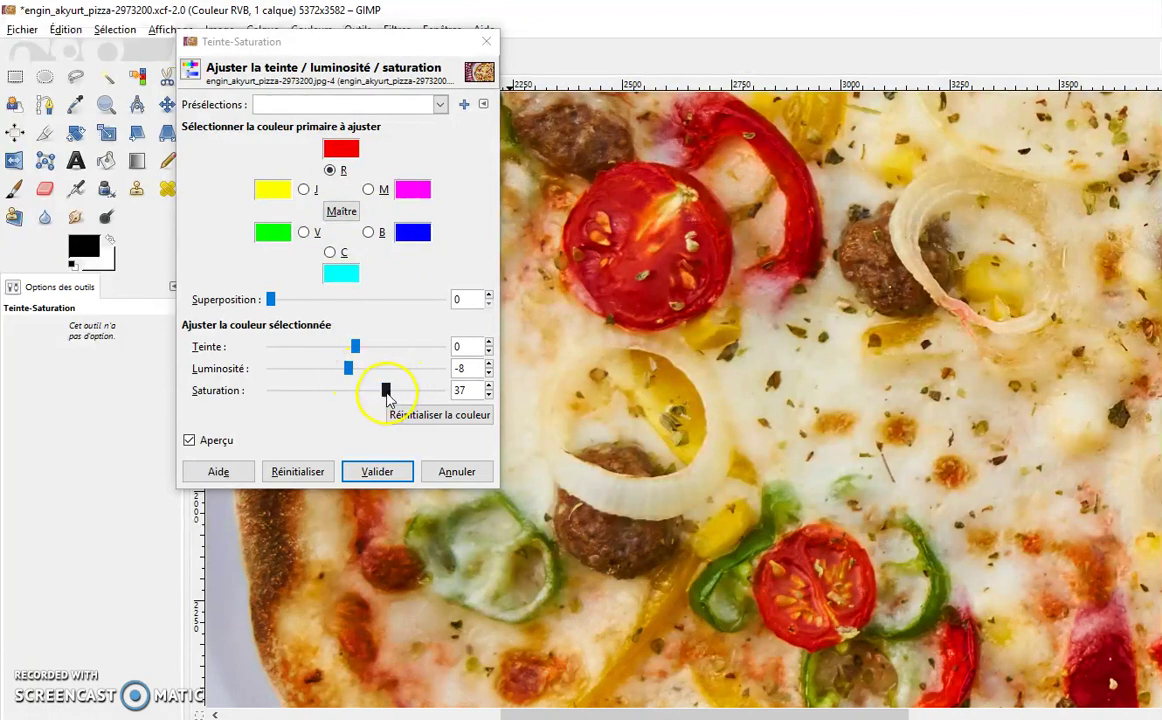
- Apply the red Hue-Saturation change, then compare the original and adjusted reds before/after
{"action": "left_click", "coordinate": [374, 471]}
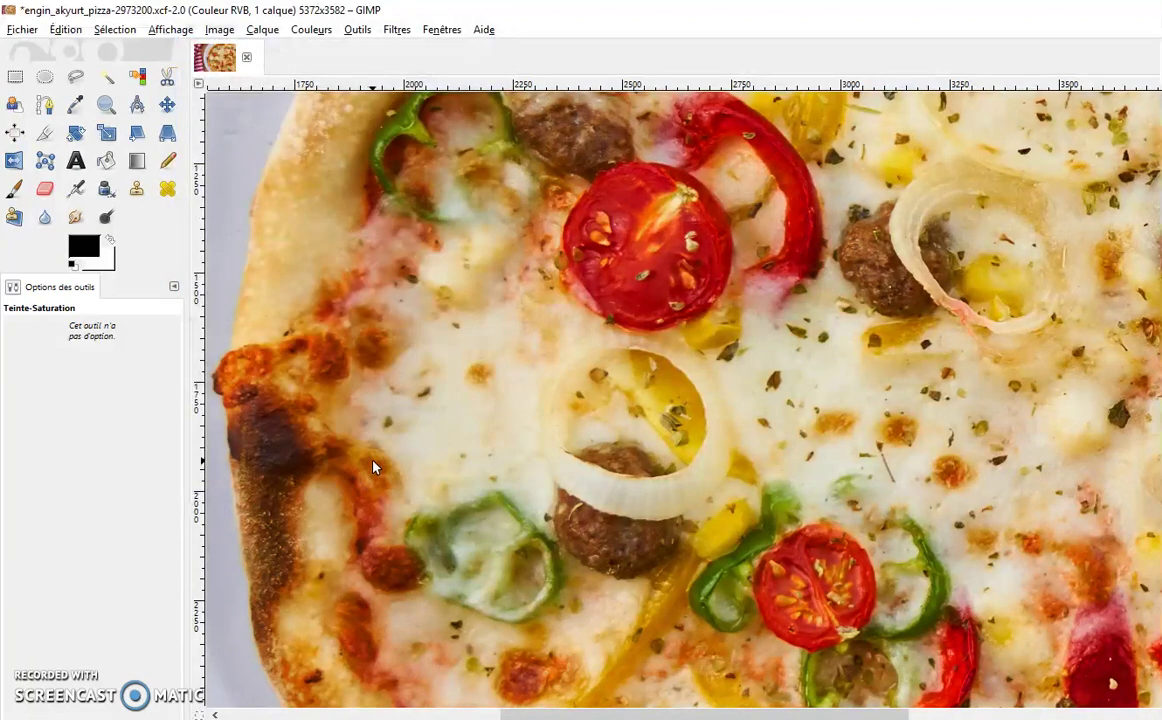
{"action": "left_click", "coordinate": [459, 442]}
{"action": "left_click", "coordinate": [640, 323]}
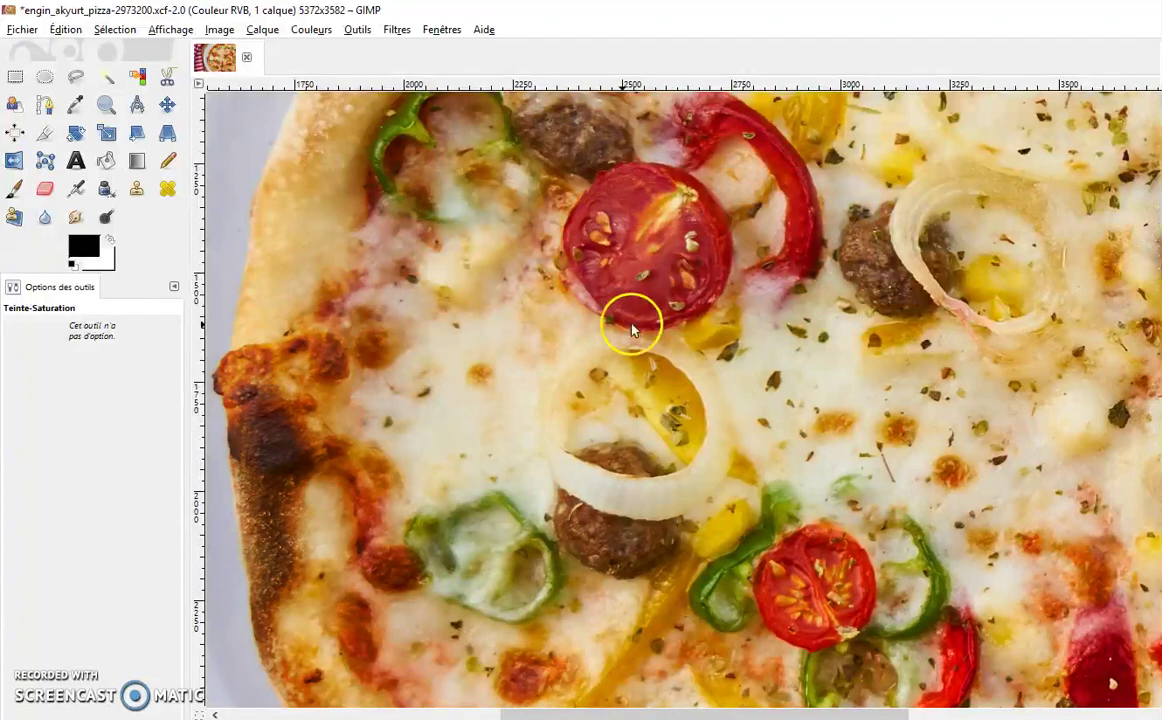
{"action": "left_click_drag", "start_coordinate": [632, 323], "coordinate": [561, 314]}
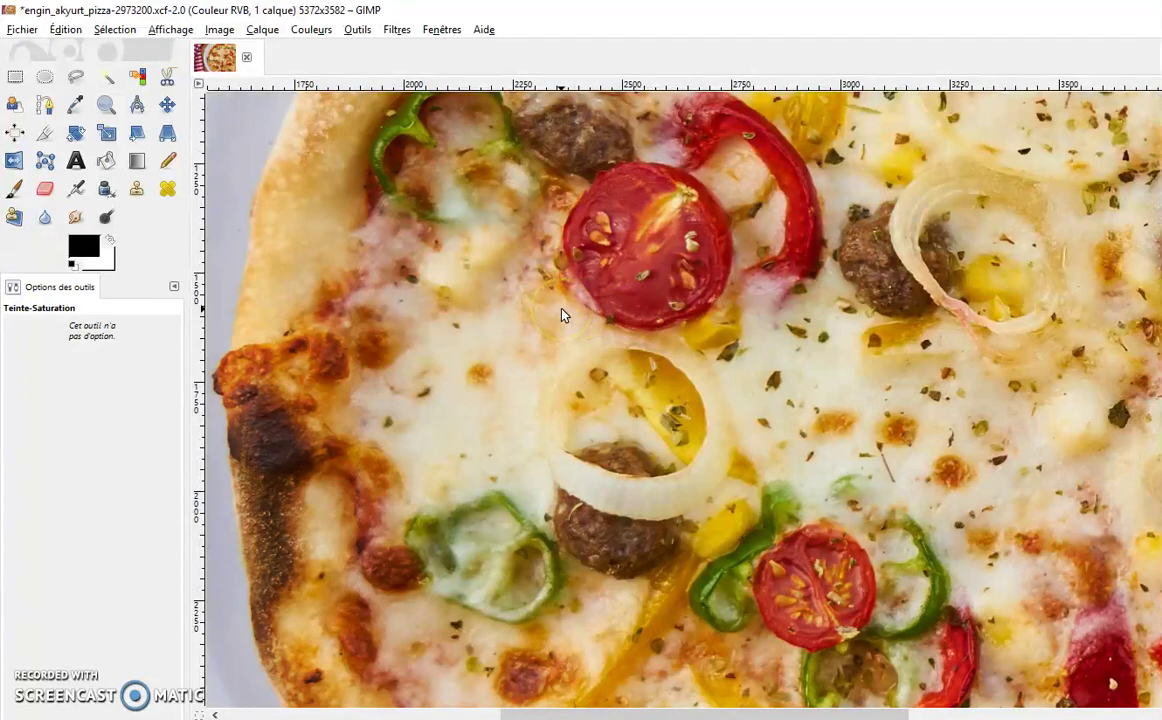
{"action": "key", "text": "Escape"}
- Reopen Hue-Saturation on the reds, try hue shifts, then set the red hue back to 0
{"action": "scroll", "coordinate": [400, 300], "scroll_direction": "down", "scroll_amount": 1, "text": "ctrl"}
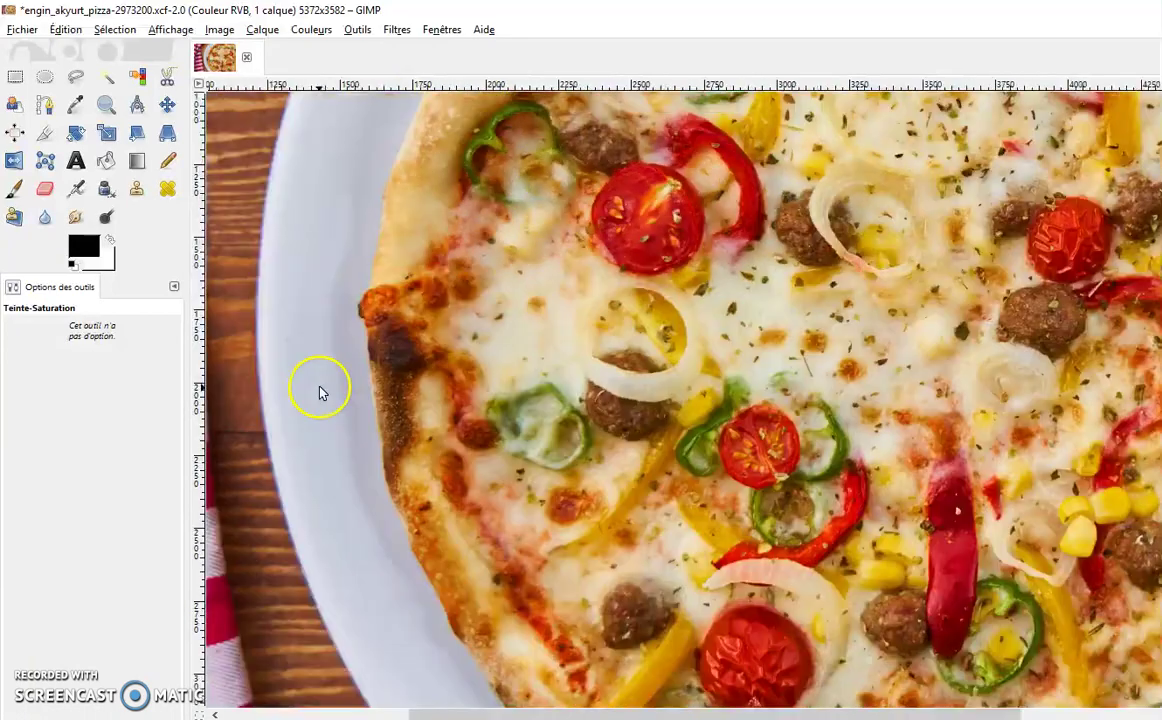
{"action": "left_click", "coordinate": [308, 30]}
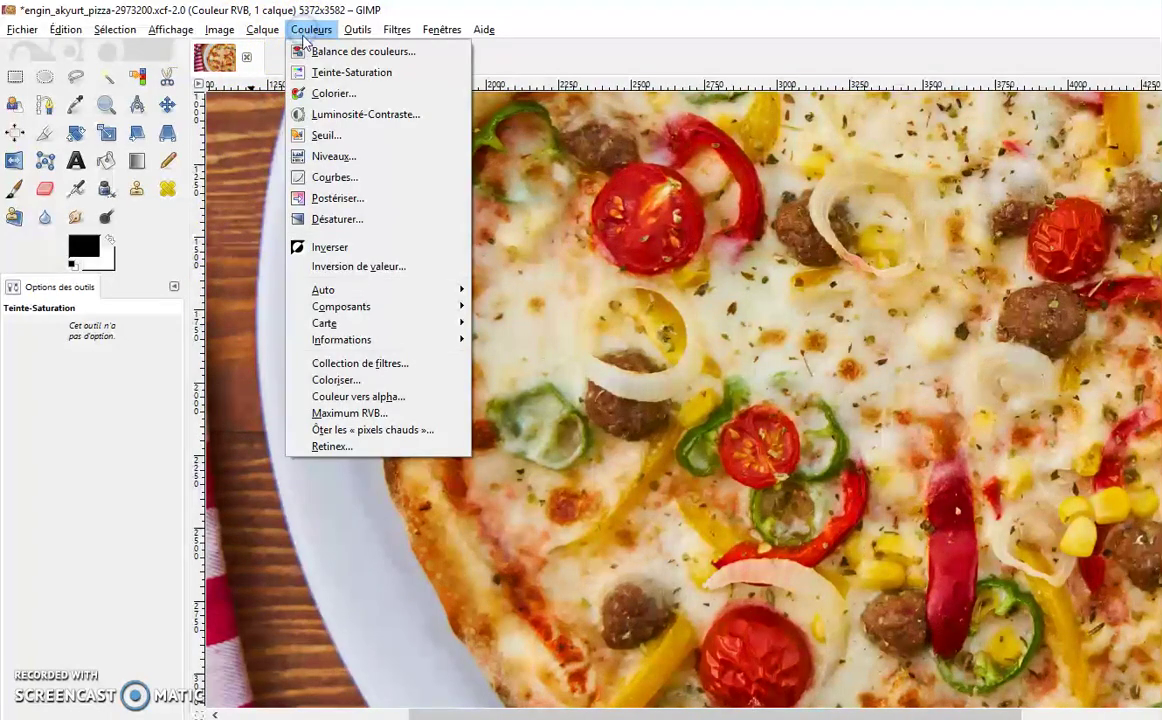
{"action": "left_click", "coordinate": [331, 76]}
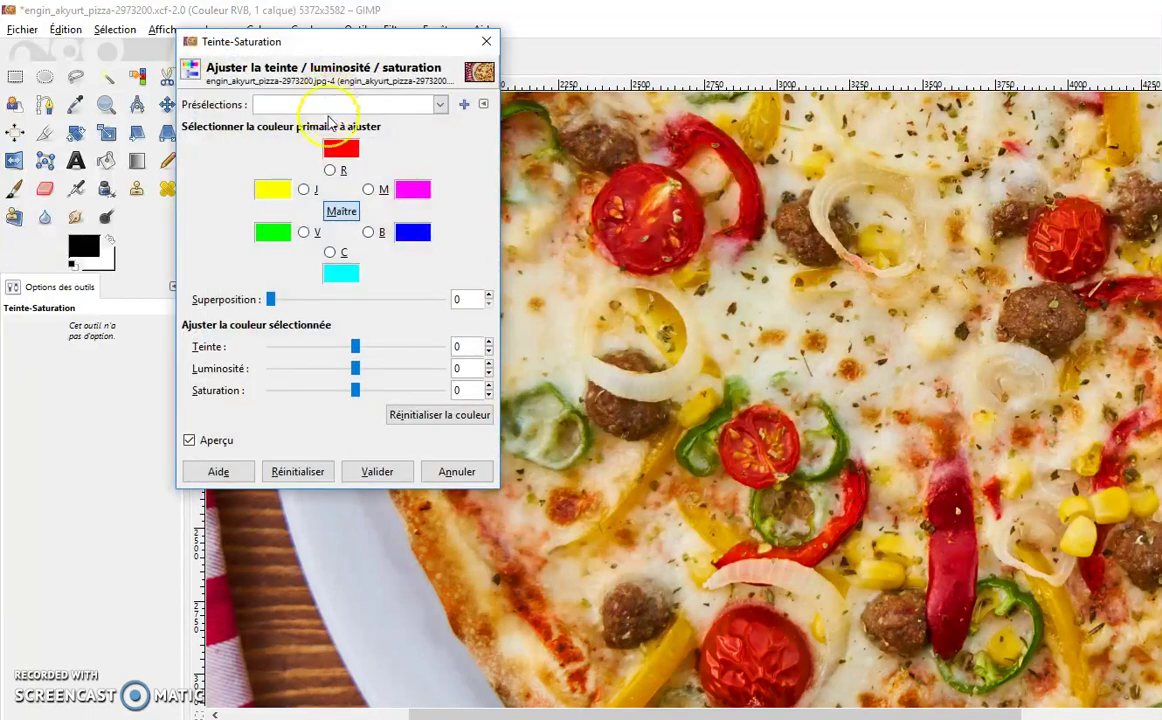
{"action": "left_click", "coordinate": [331, 171]}
{"action": "left_click", "coordinate": [356, 347]}
{"action": "left_click_drag", "start_coordinate": [358, 349], "coordinate": [333, 346]}
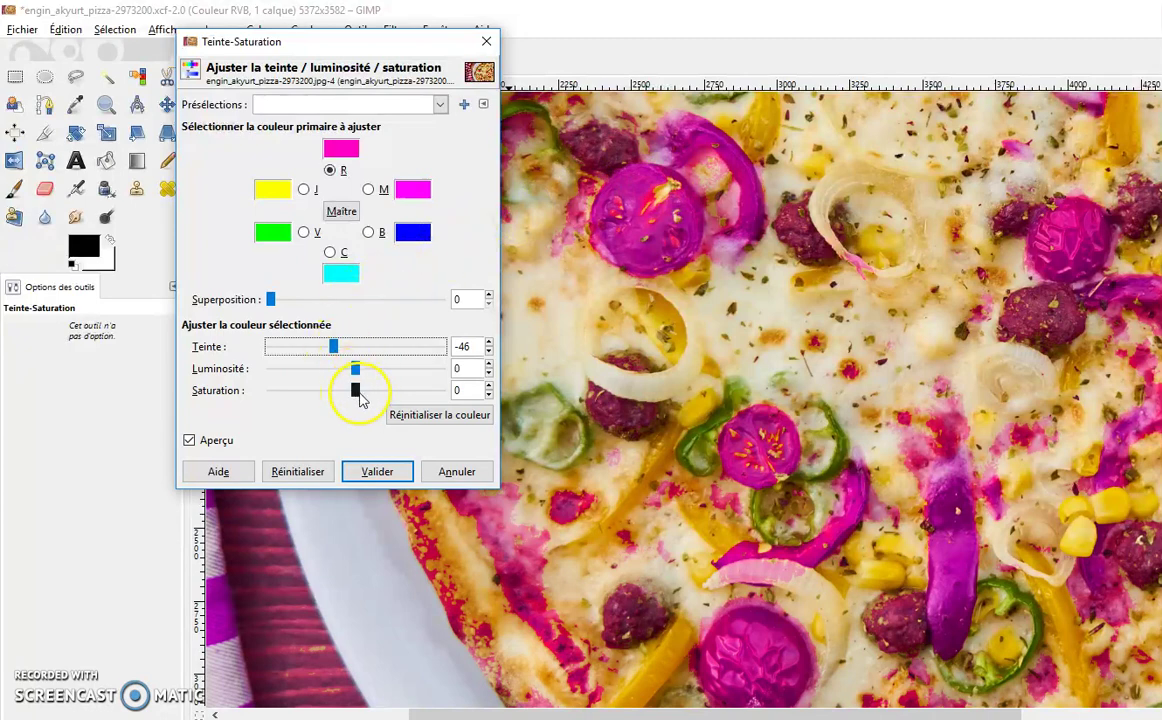
{"action": "mouse_move", "coordinate": [335, 347]}
{"action": "left_mouse_down"}
{"action": "mouse_move", "coordinate": [372, 352]}
{"action": "mouse_move", "coordinate": [363, 348]}
{"action": "left_mouse_up"}
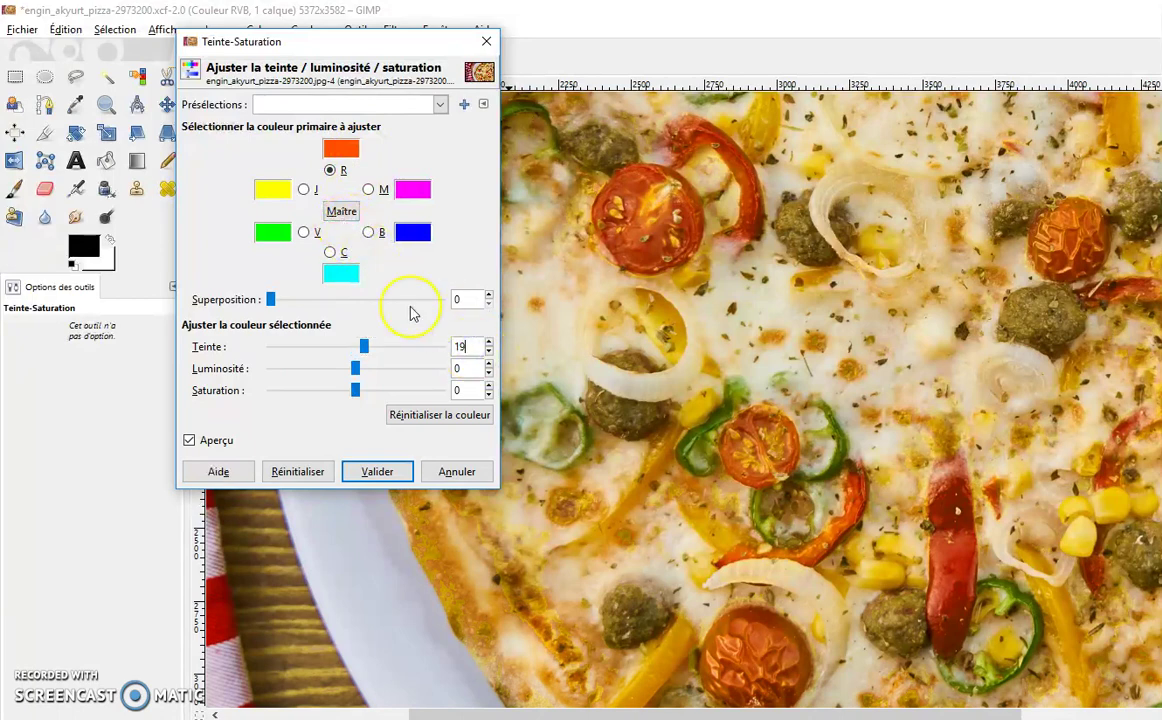
{"action": "type", "text": "0"}
{"action": "key", "text": "Tab"}
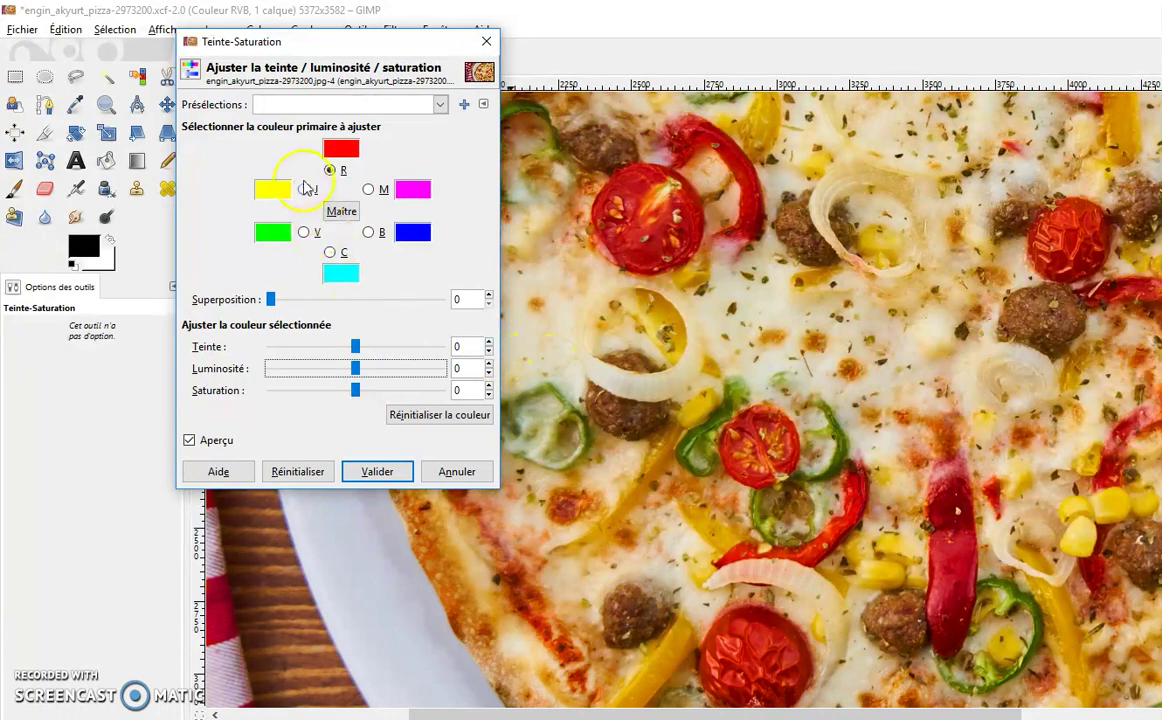
- Give the yellows lightness -10 and saturation 20, and apply the adjustment
{"action": "left_click", "coordinate": [303, 190]}
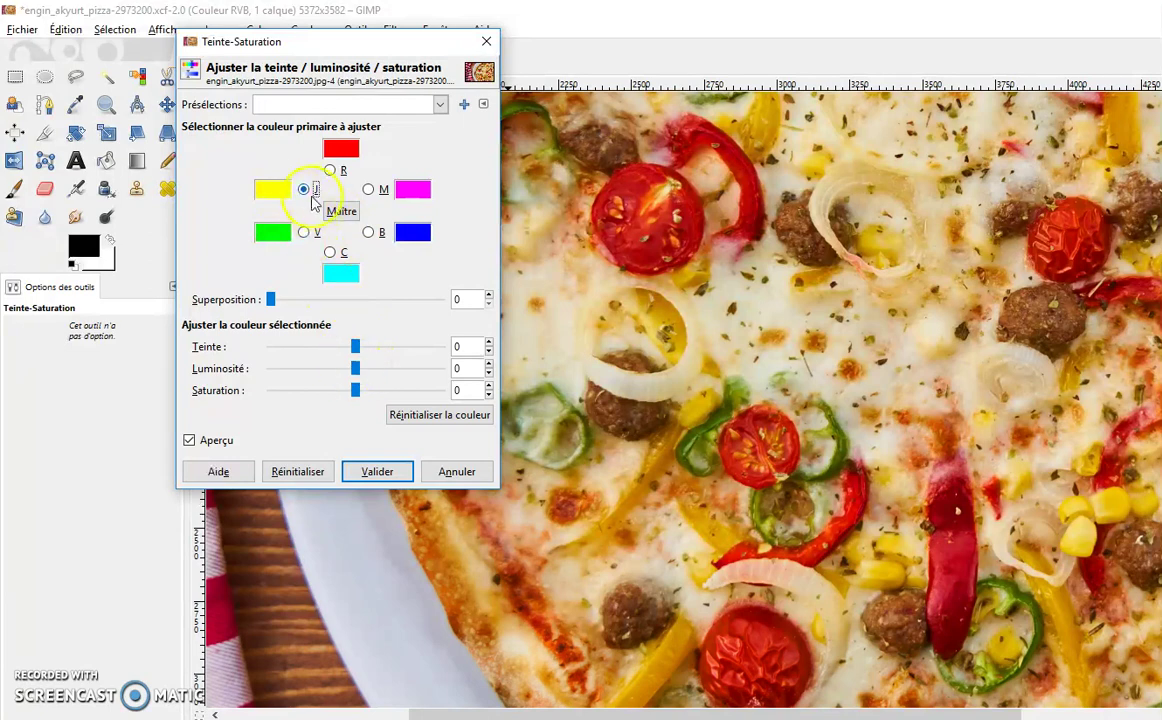
{"action": "left_click_drag", "start_coordinate": [352, 373], "coordinate": [378, 391]}
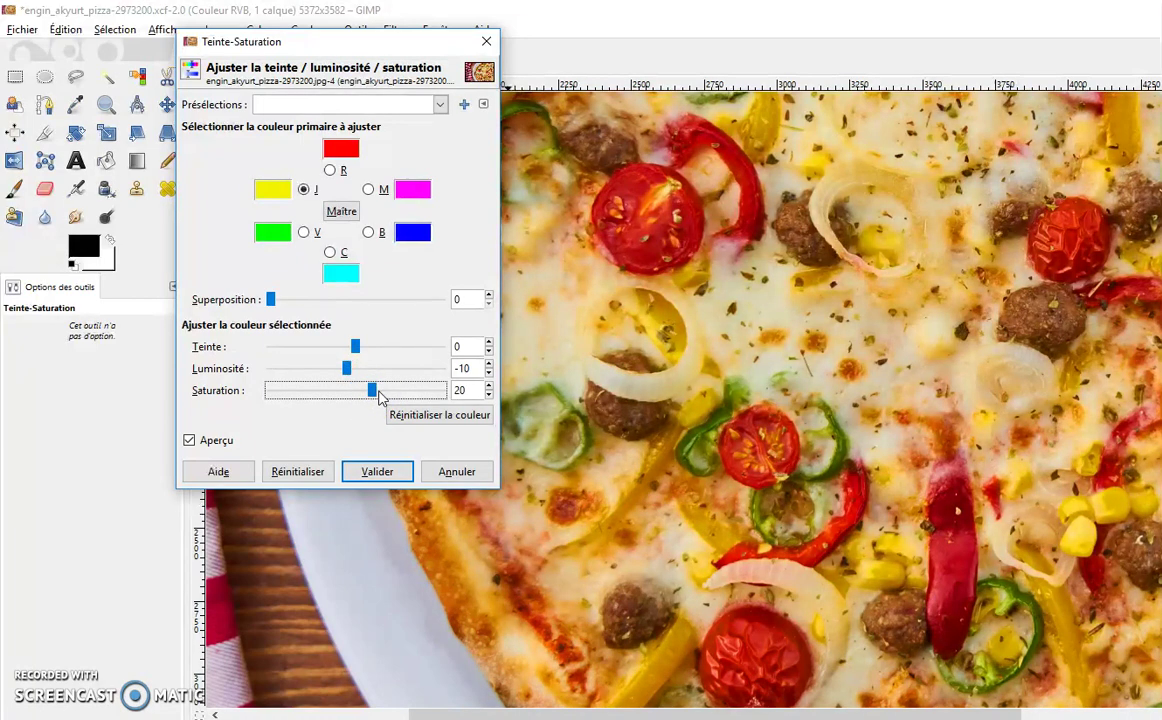
{"action": "left_click", "coordinate": [376, 472]}
- Zoom in on the toppings, cancel a reopened Hue-Saturation dialog, and pan to the peppers and corn
{"action": "left_click", "coordinate": [1005, 459]}
{"action": "key", "text": "plus"}
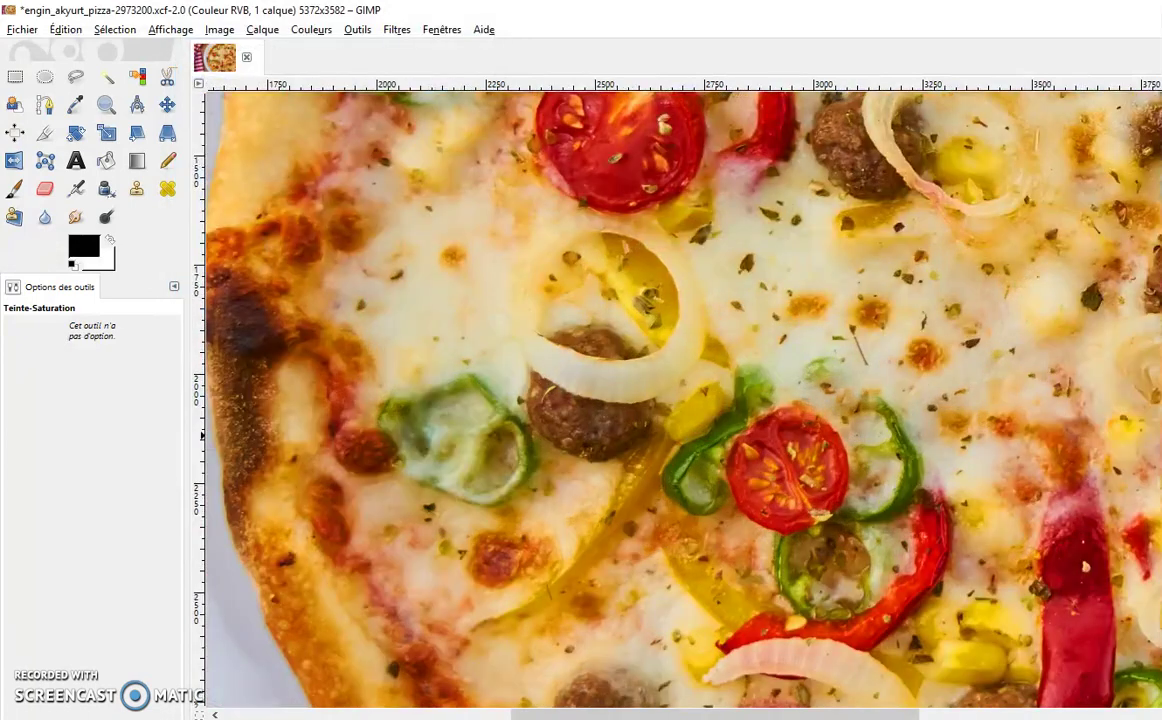
{"action": "key", "text": "plus"}
{"action": "left_click", "coordinate": [997, 456]}
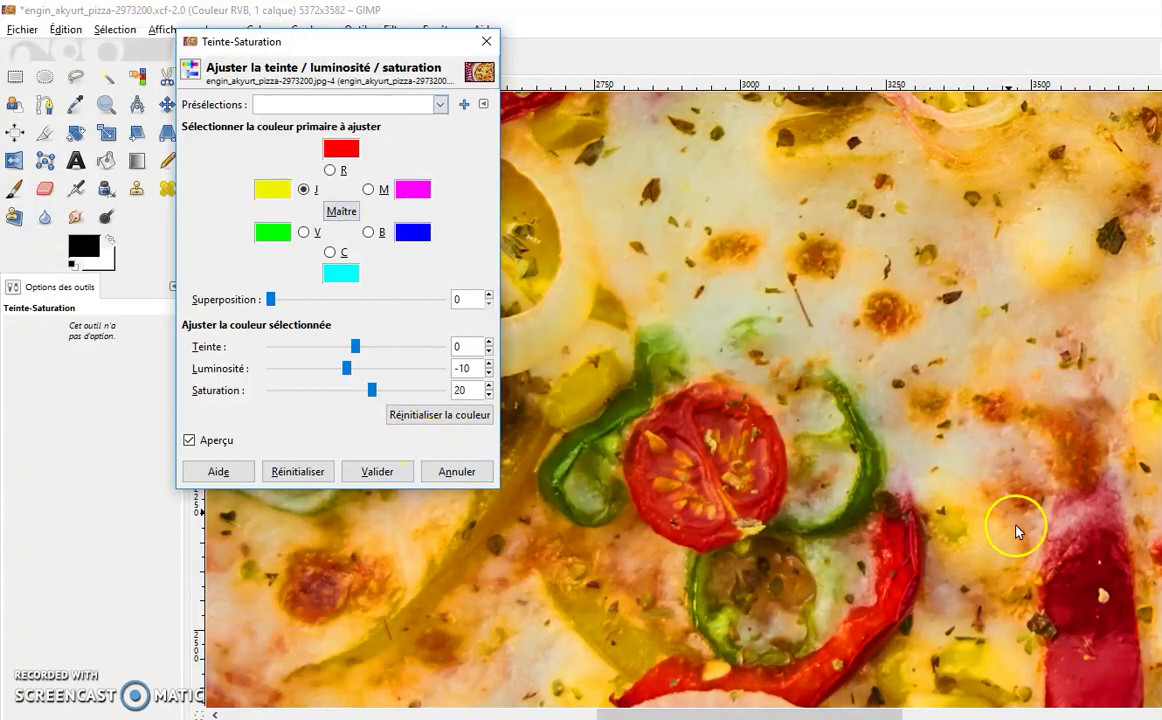
{"action": "left_click", "coordinate": [458, 471]}
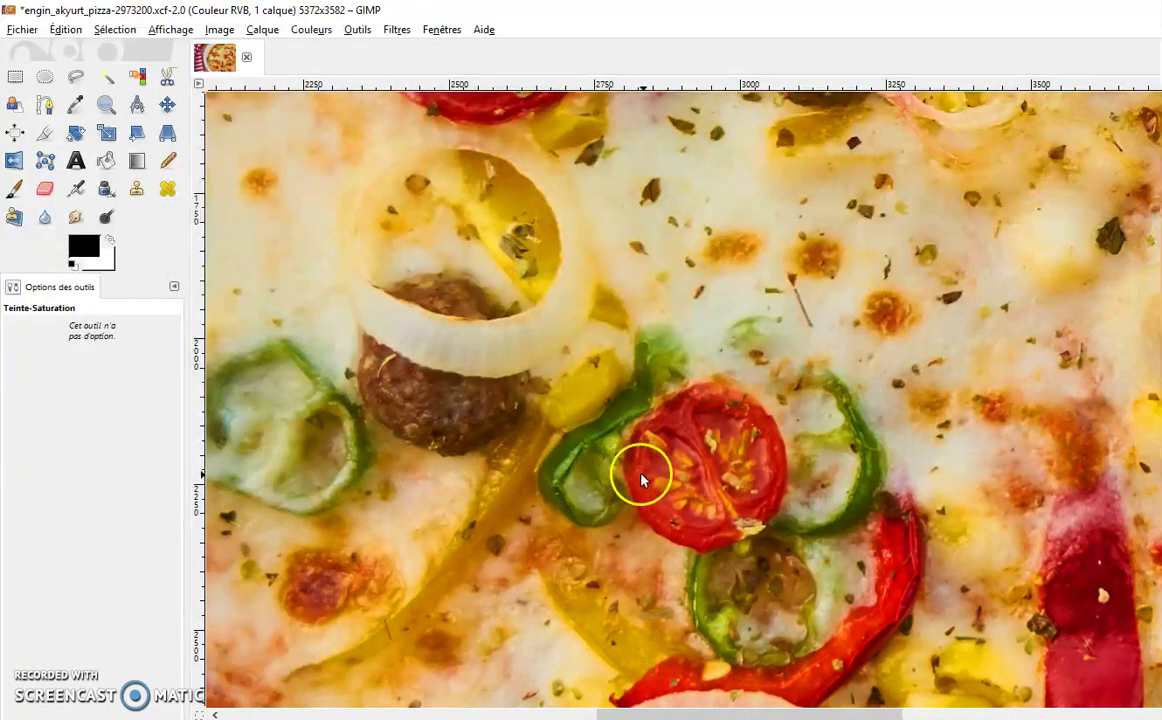
{"action": "left_click_drag", "start_coordinate": [1155, 712], "coordinate": [1158, 714]}
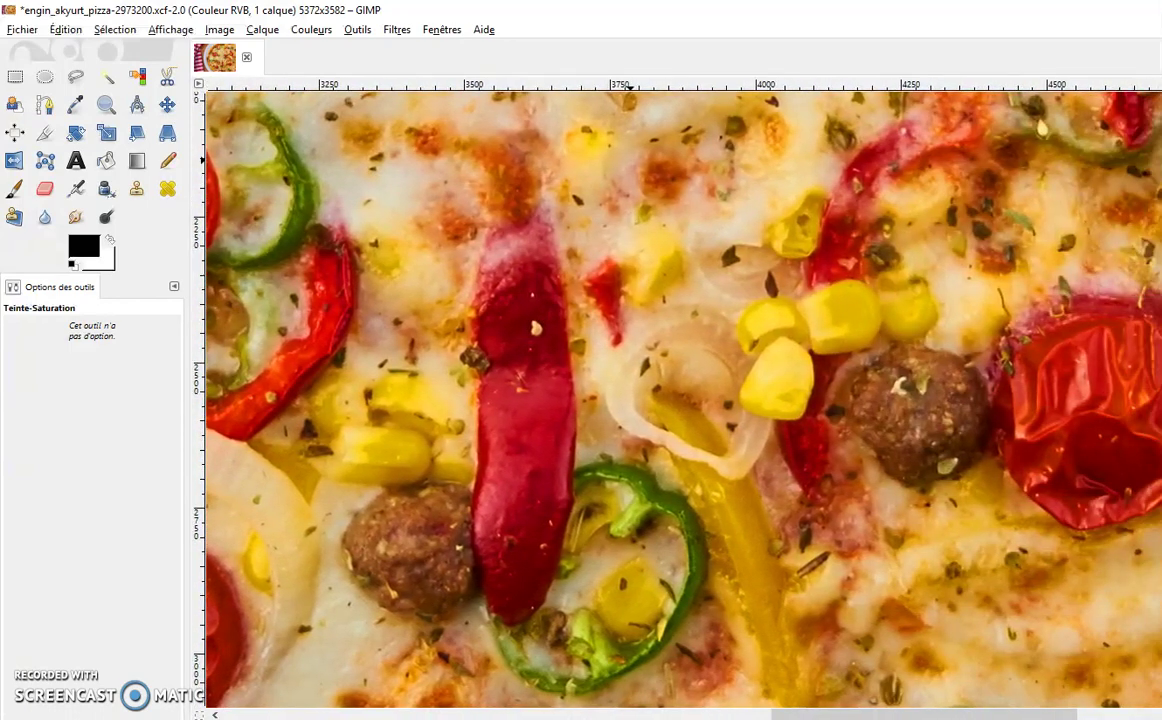
{"action": "left_click", "coordinate": [65, 29]}
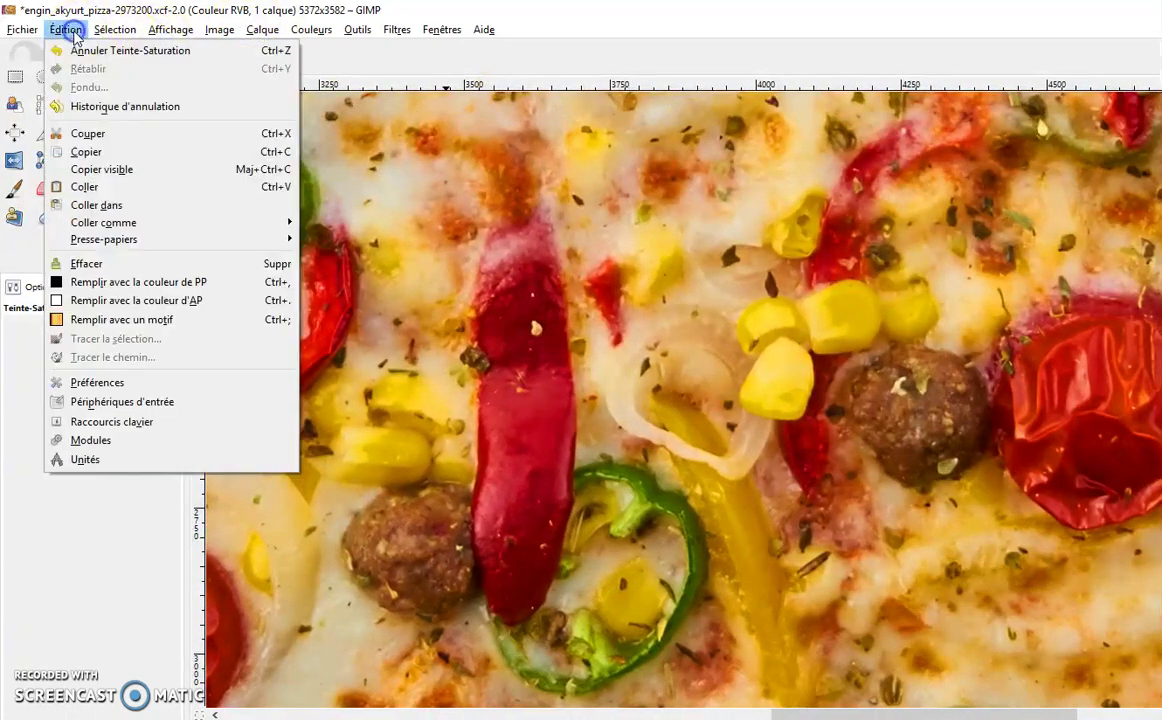
{"action": "left_click", "coordinate": [88, 52]}
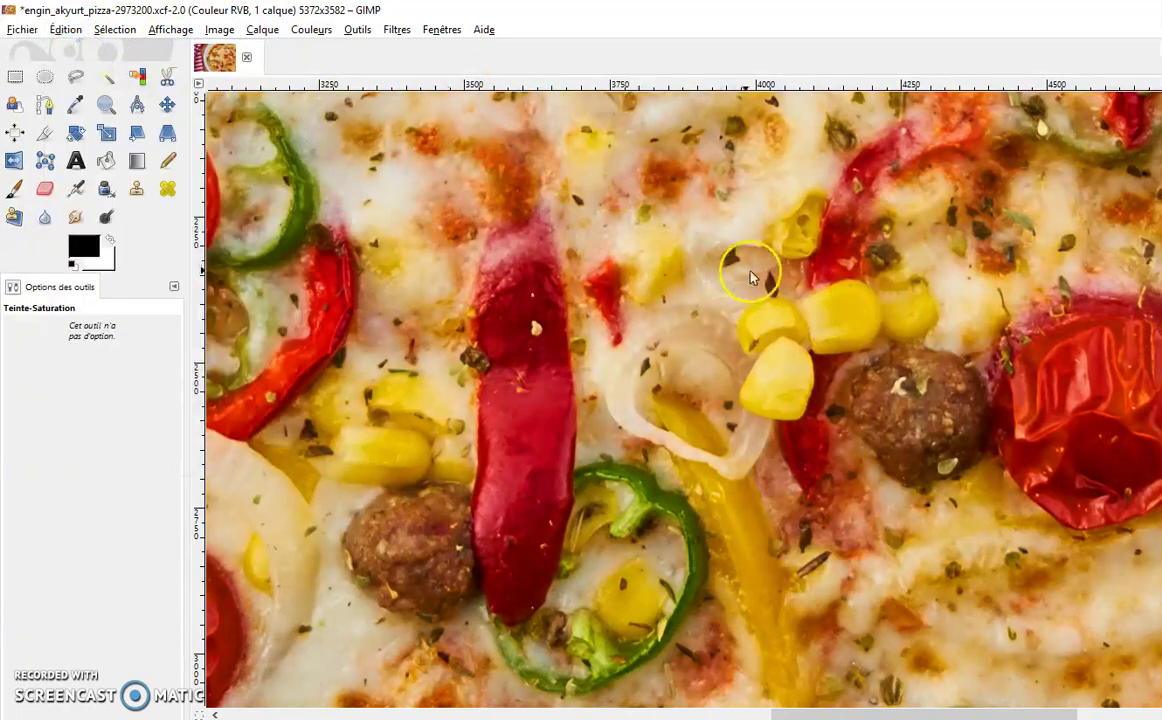
{"action": "left_click", "coordinate": [65, 29]}
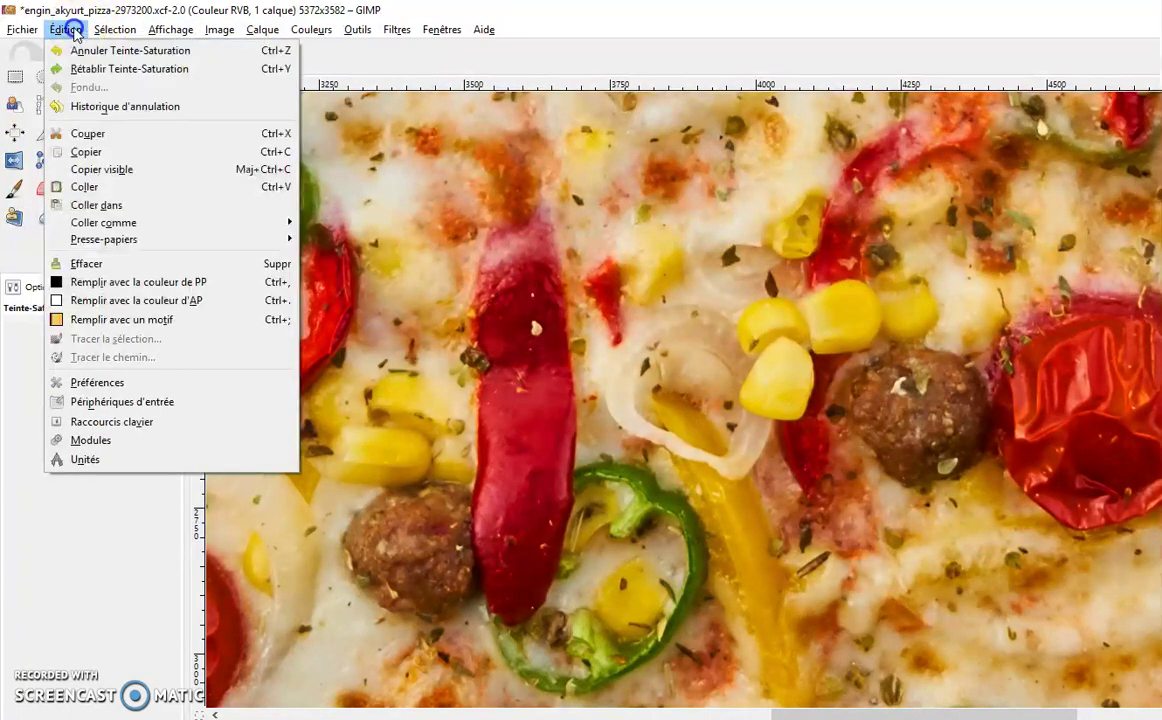
{"action": "left_click", "coordinate": [110, 69]}
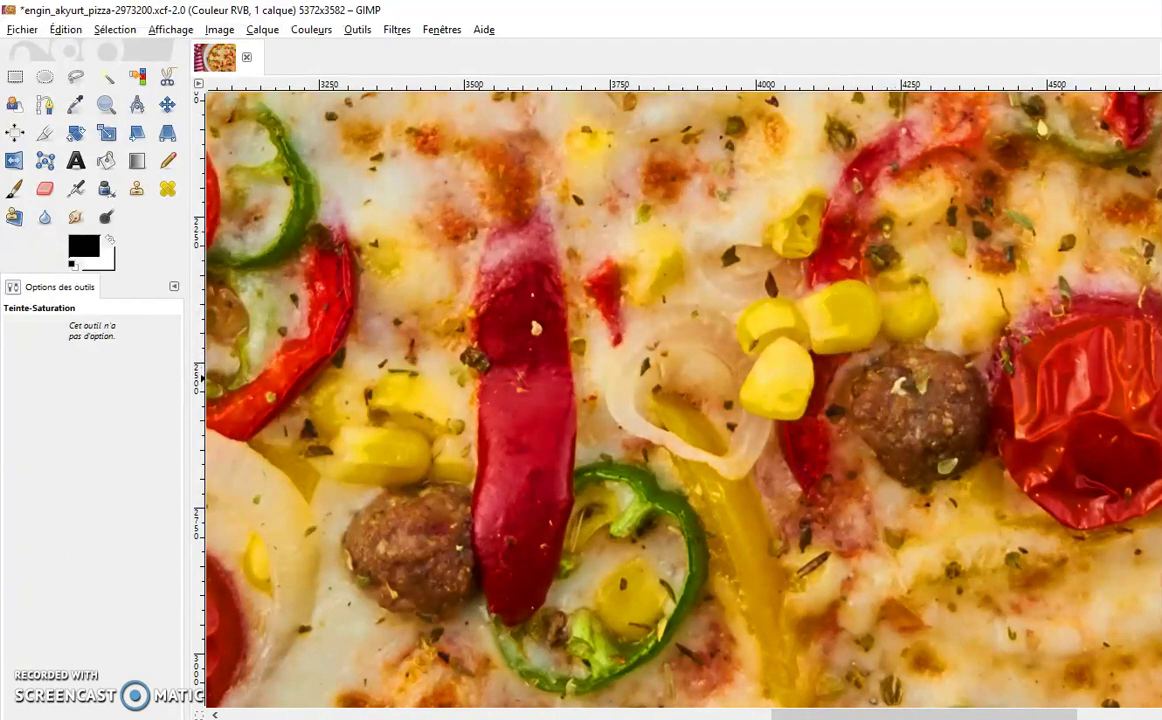
{"action": "key", "text": "plus"}
{"action": "key", "text": "plus"}
{"action": "key", "text": "plus"}
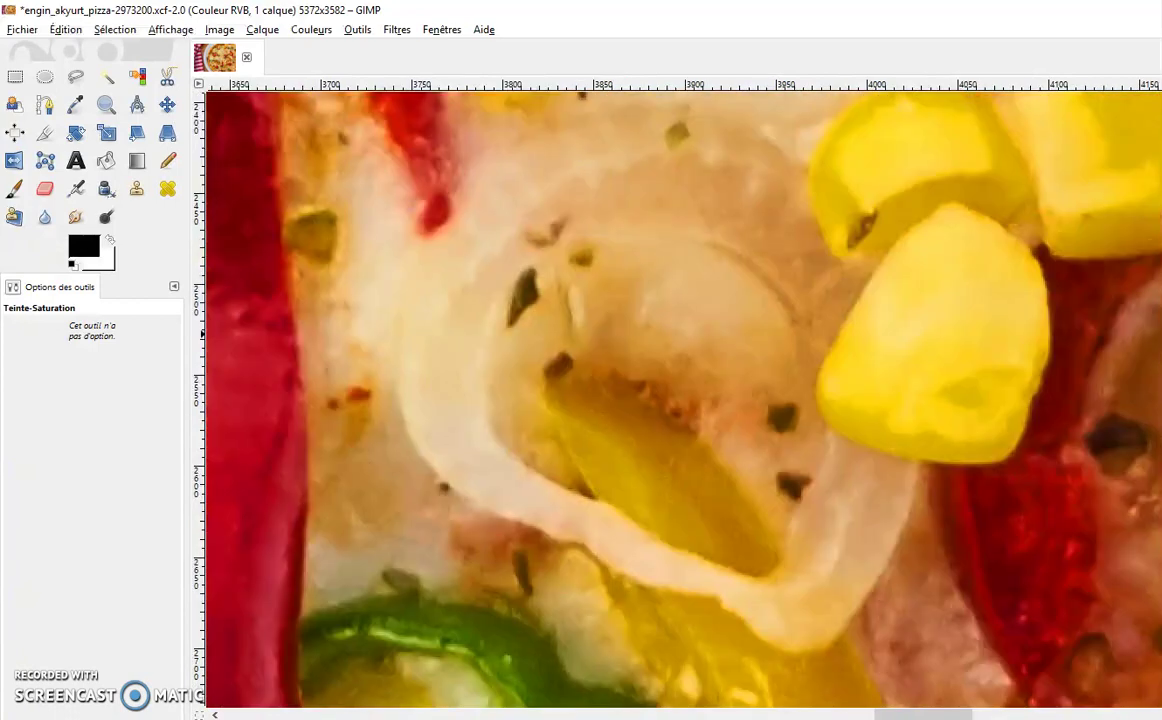
{"action": "key", "text": "minus"}
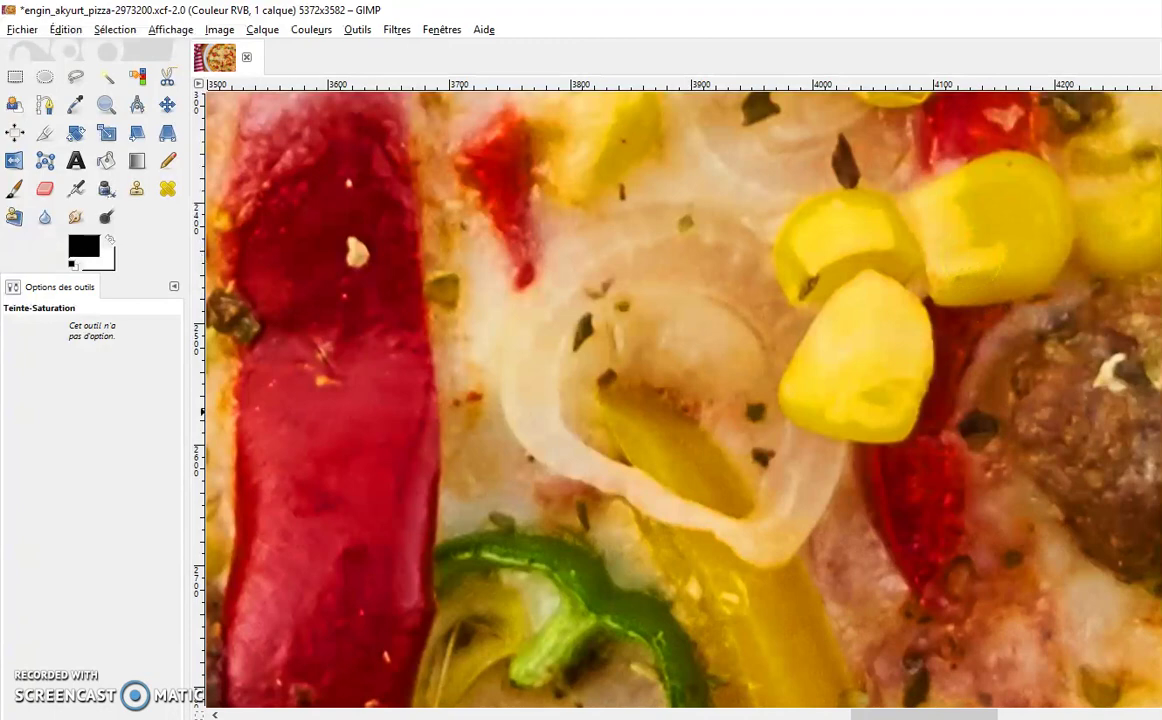
{"action": "key", "text": "minus"}
{"action": "key", "text": "minus"}
{"action": "key", "text": "minus"}
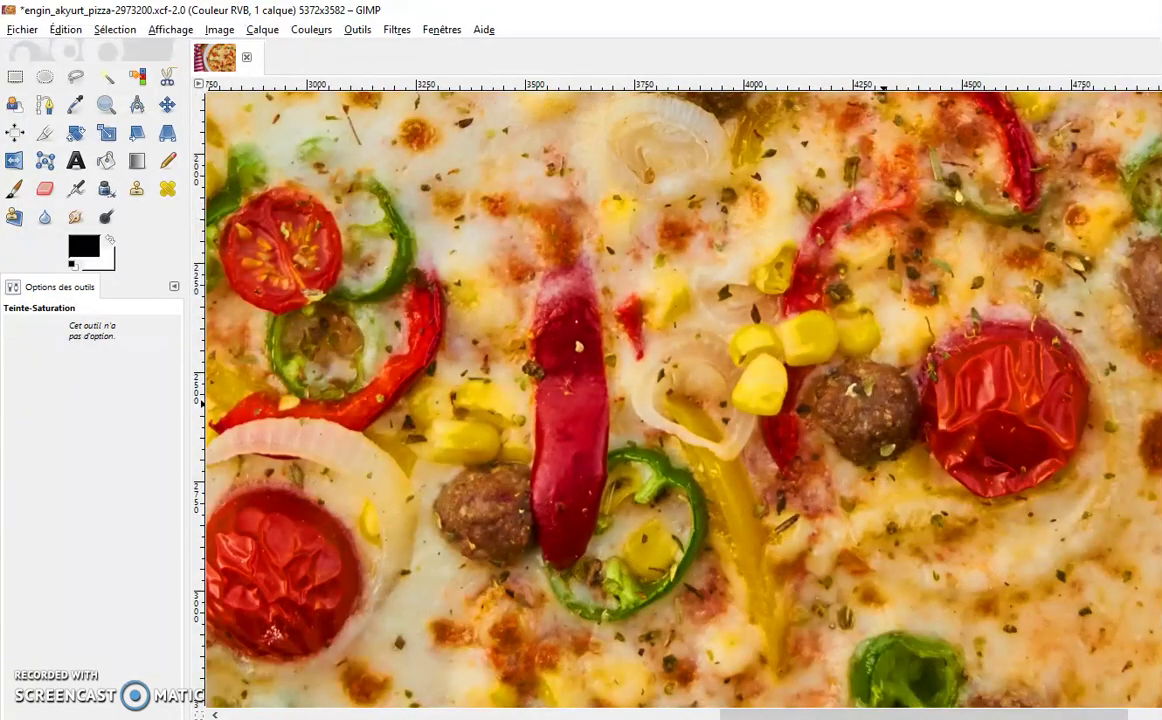
{"action": "key", "text": "minus"}
{"action": "key", "text": "minus"}
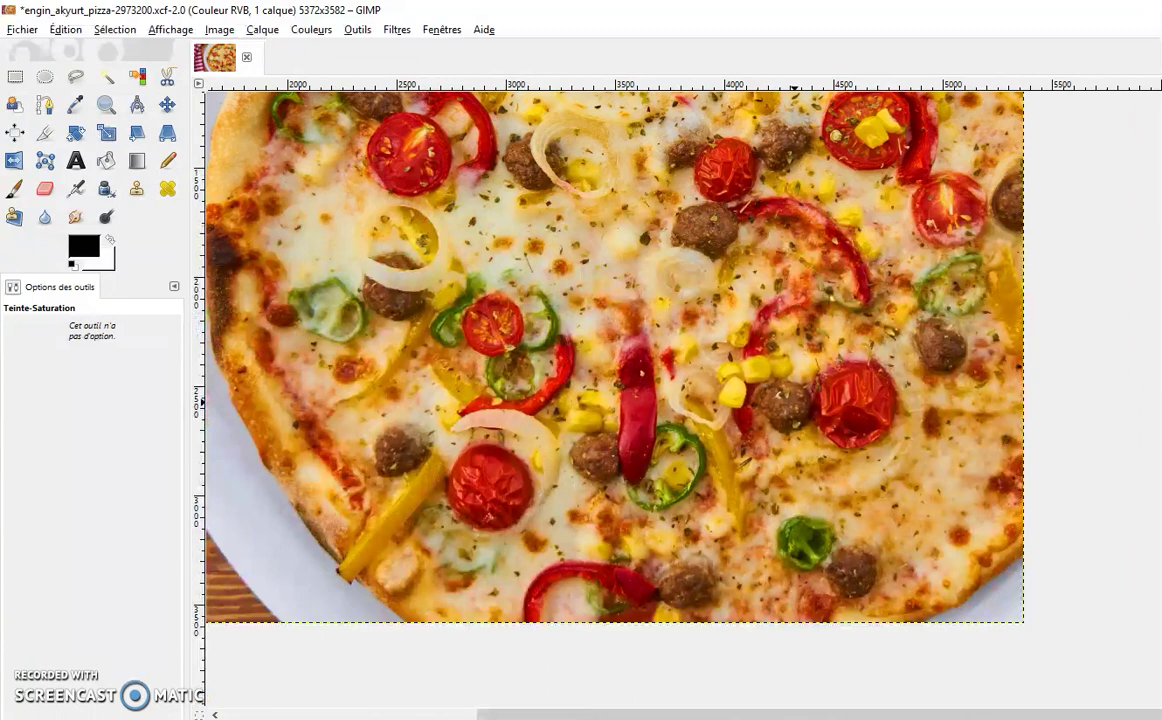
{"action": "left_click", "coordinate": [221, 30]}
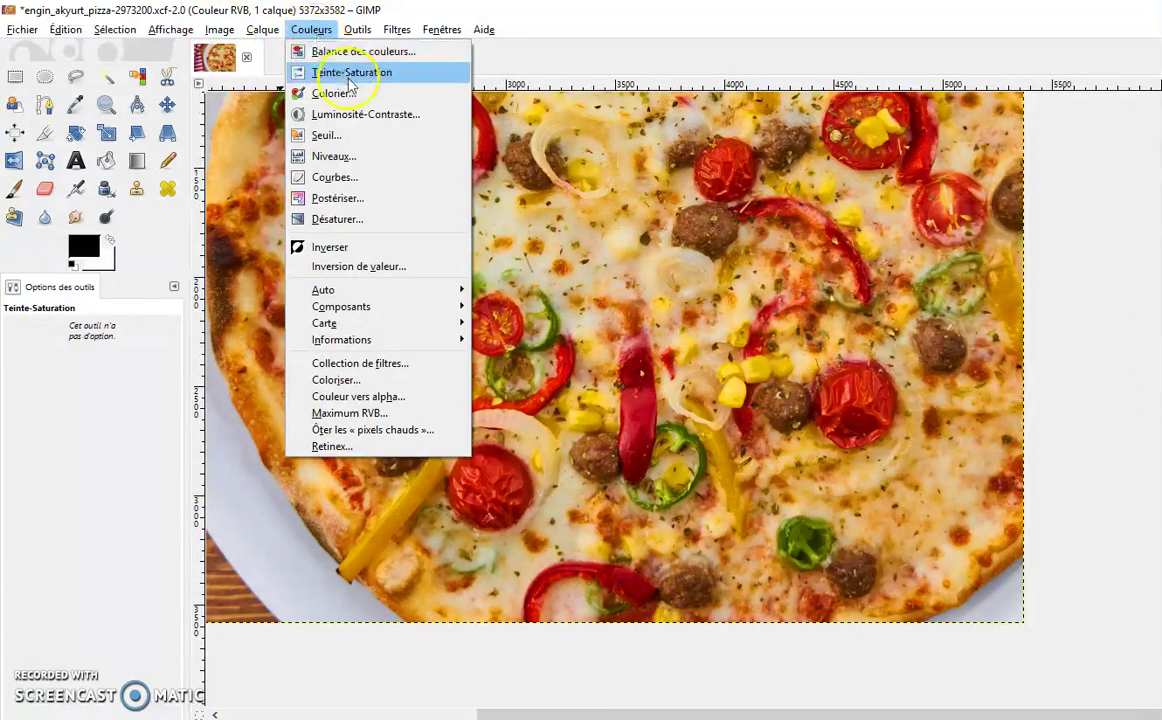
{"action": "mouse_move", "coordinate": [311, 30]}
{"action": "left_click", "coordinate": [310, 73]}
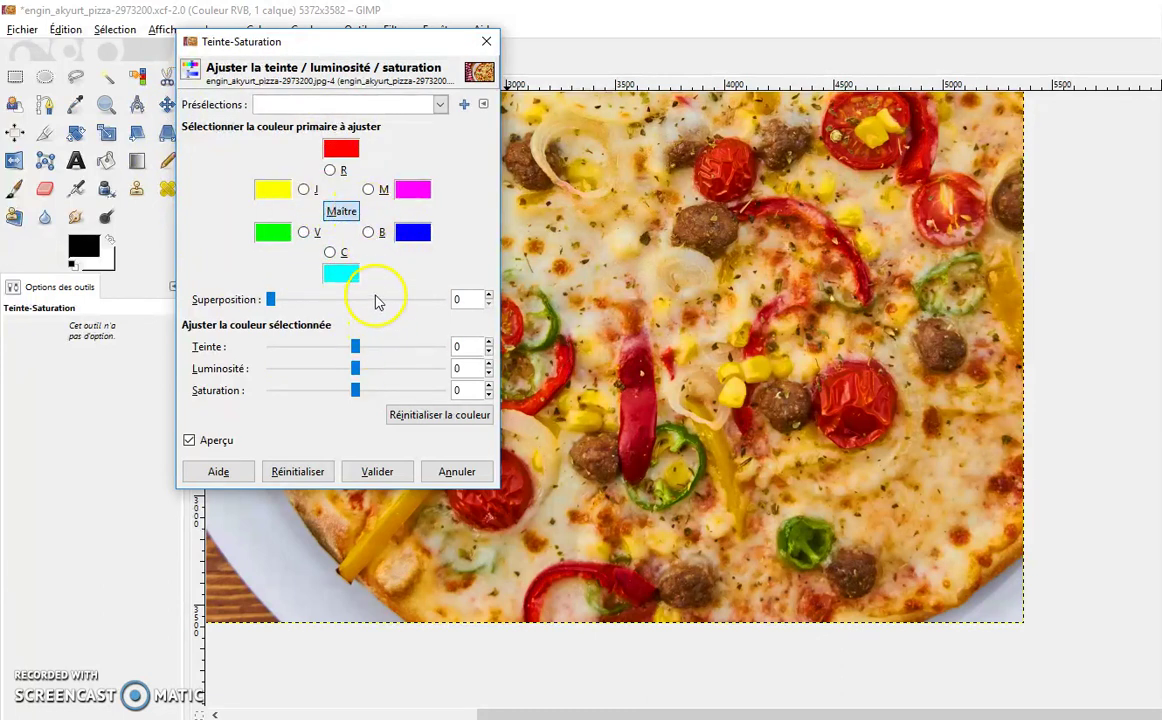
{"action": "left_click", "coordinate": [458, 472]}
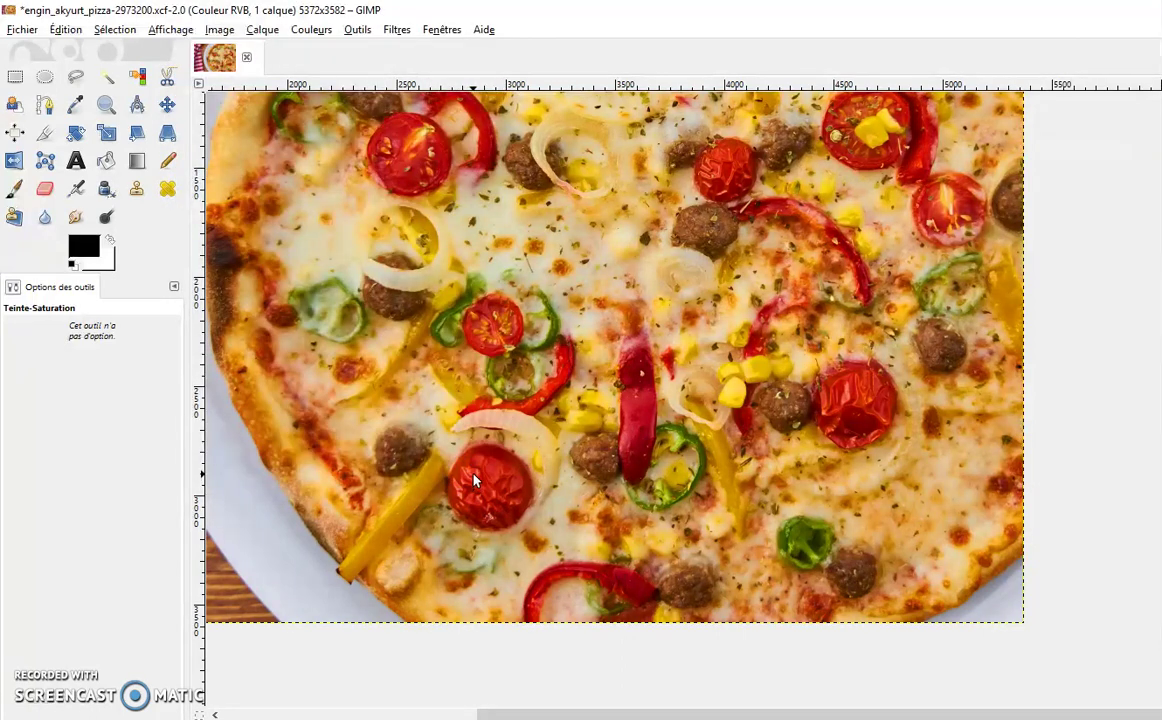
{"action": "left_click_drag", "start_coordinate": [446, 442], "coordinate": [410, 446]}
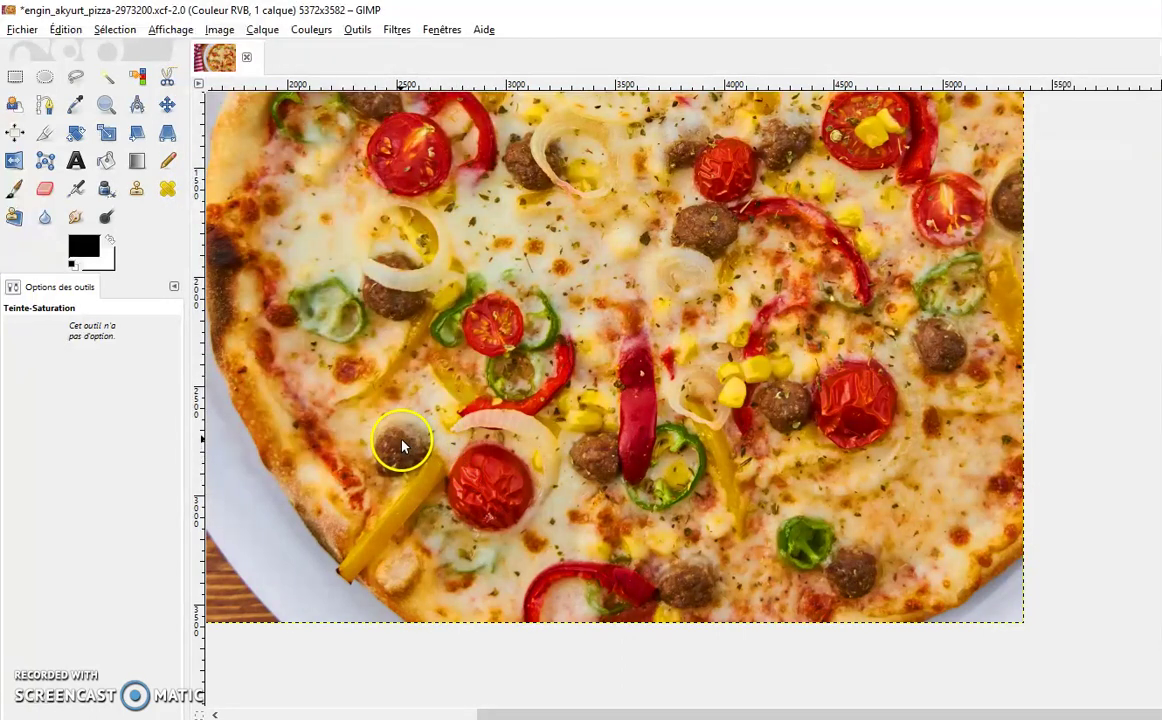